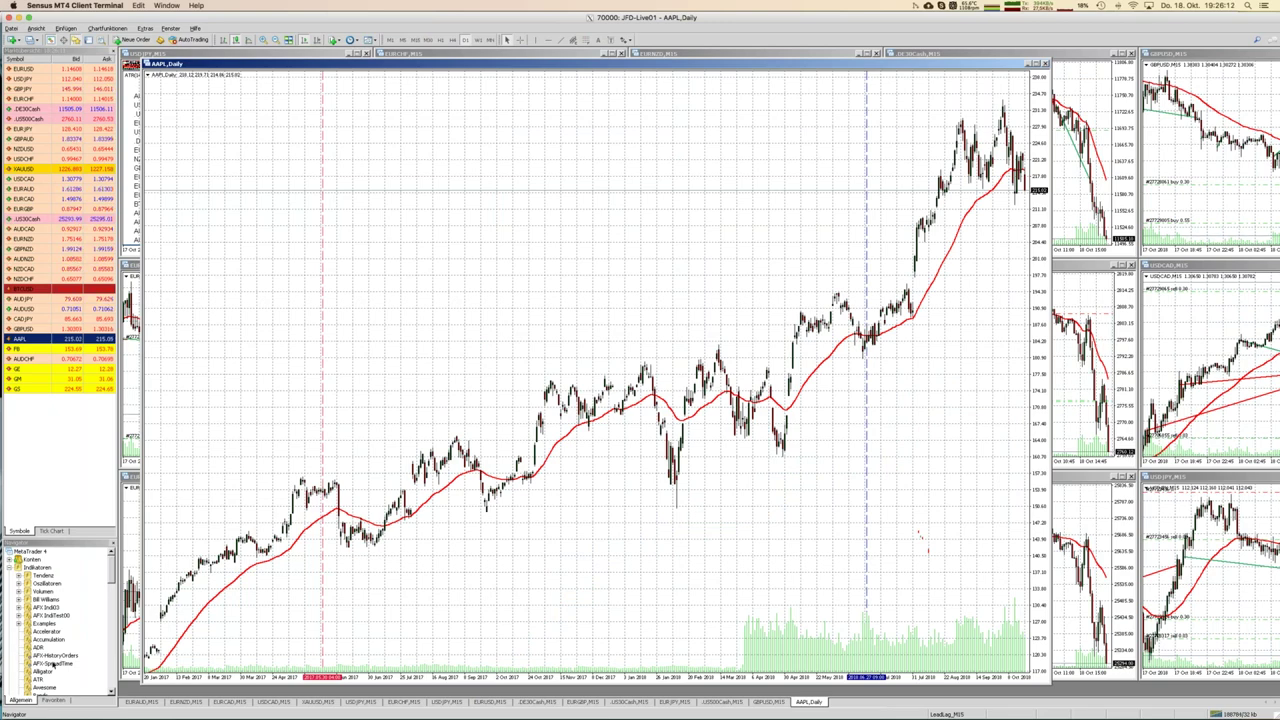
Add an ATR indicator with period 200 and a fixed minimum of 0 to the AAPL daily chart
{"action": "left_click_drag", "start_coordinate": [38, 679], "coordinate": [447, 521]}
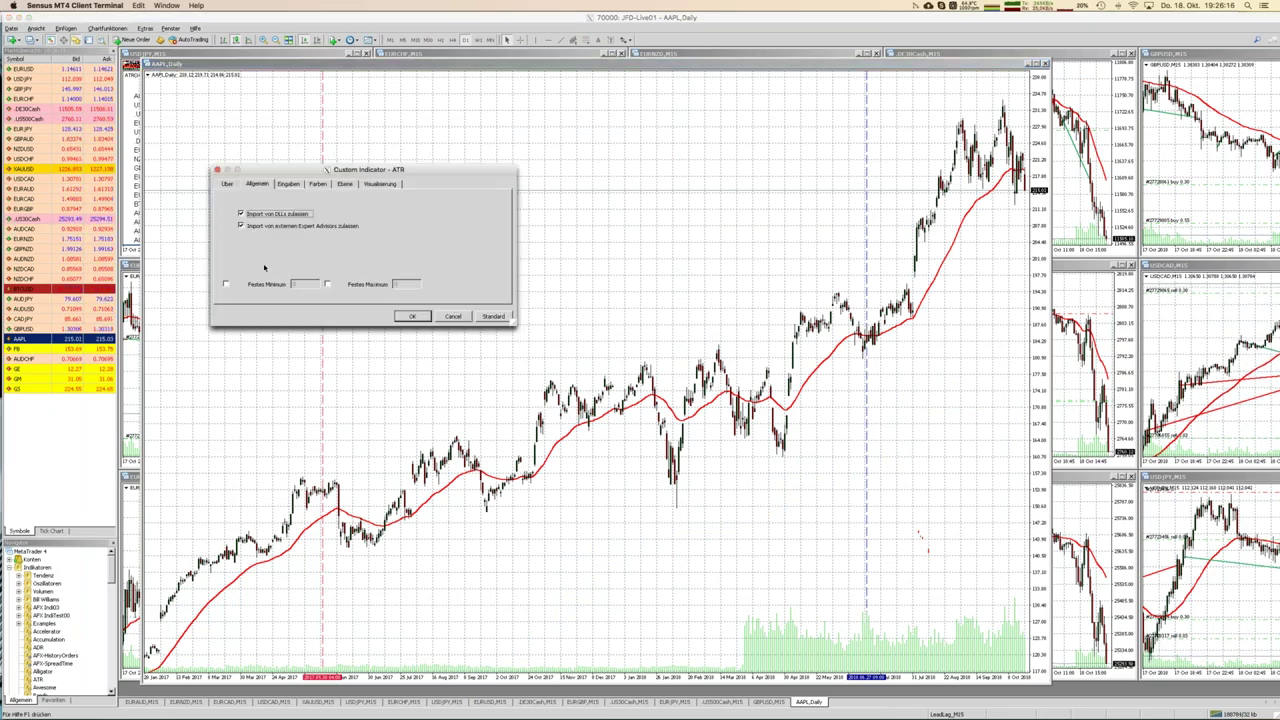
{"action": "left_click", "coordinate": [288, 184]}
{"action": "left_click", "coordinate": [340, 207]}
{"action": "left_click", "coordinate": [340, 207]}
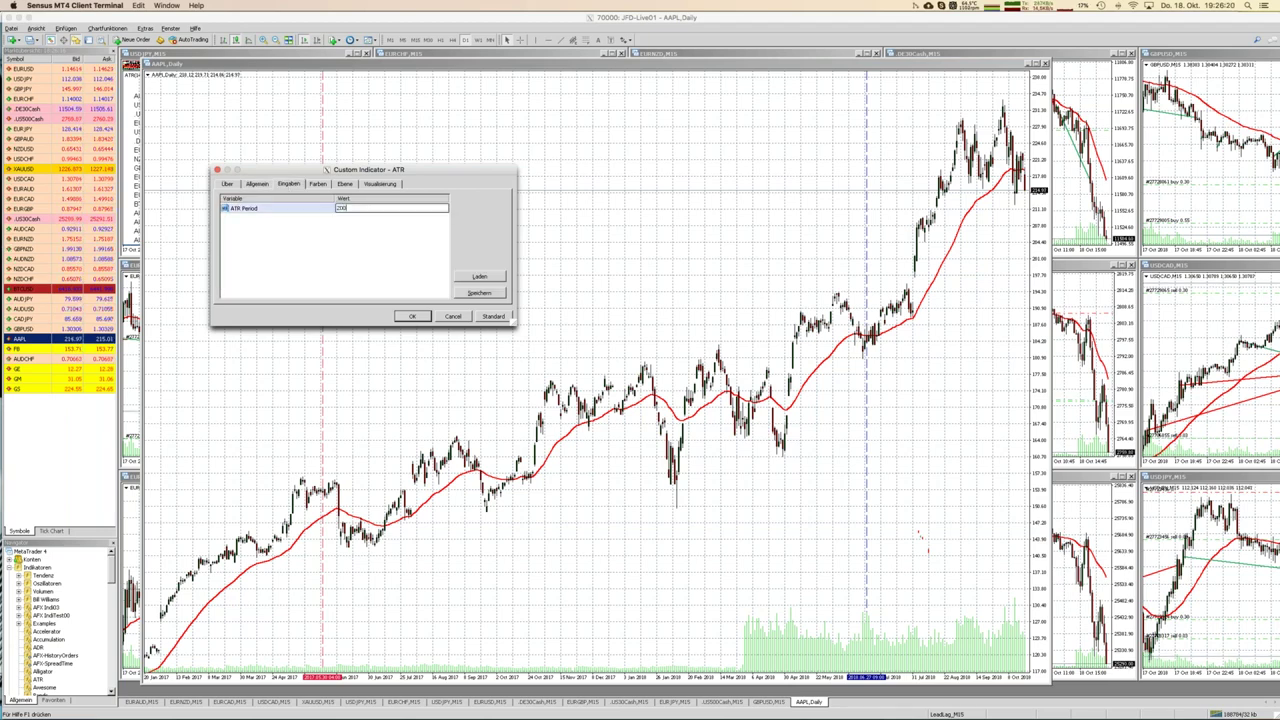
{"action": "left_click", "coordinate": [257, 184]}
{"action": "left_click", "coordinate": [226, 284]}
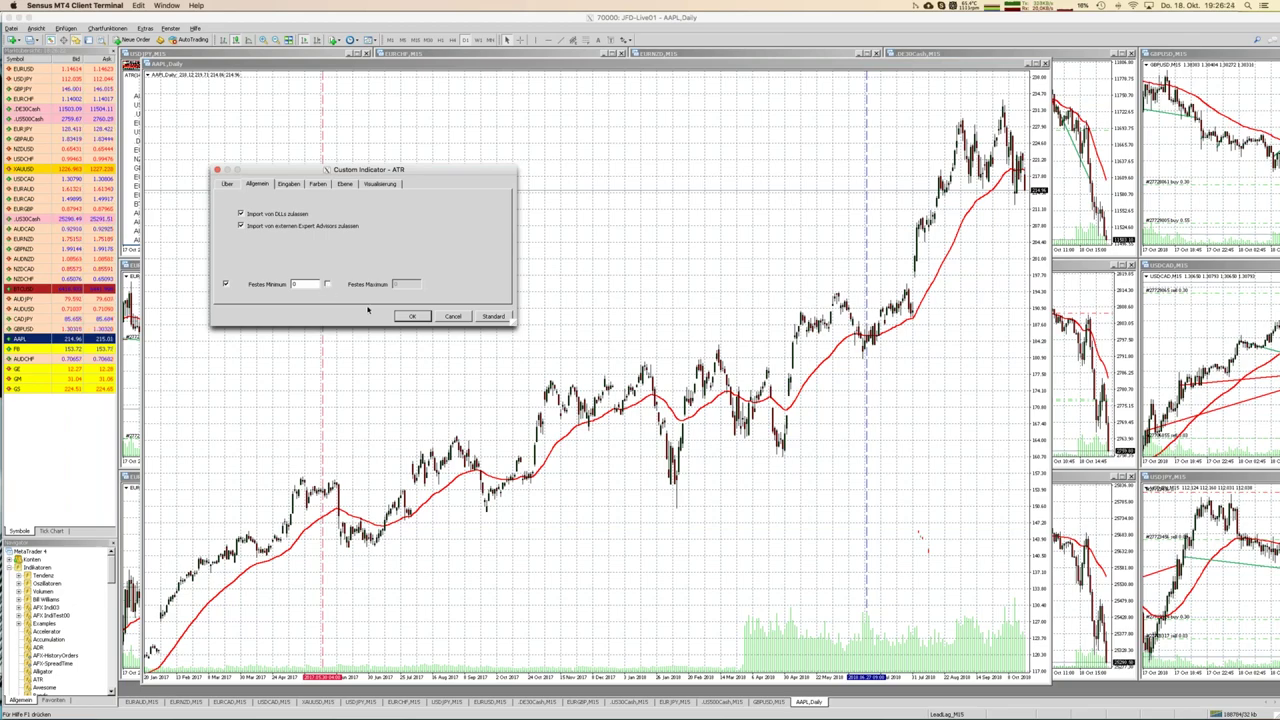
{"action": "left_click", "coordinate": [412, 316]}
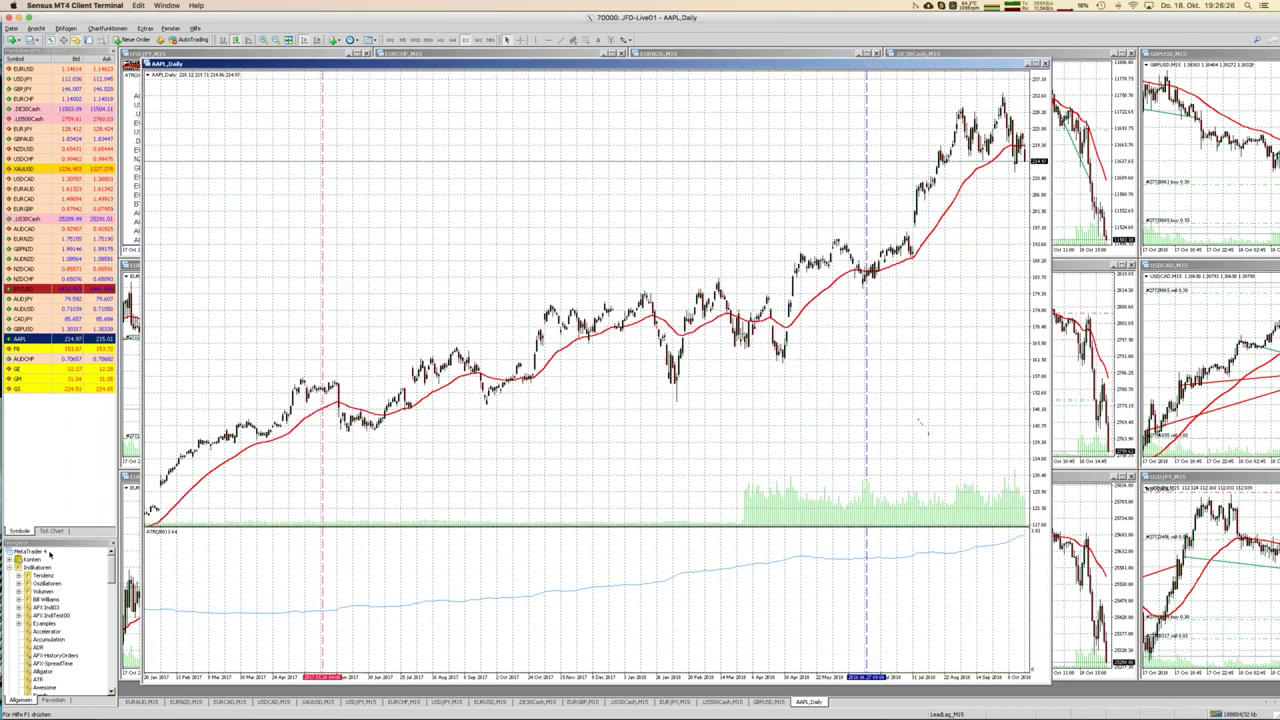
Add a second ATR indicator to the AAPL daily chart with period 30 and a fixed minimum of 0
{"action": "left_click_drag", "start_coordinate": [349, 409], "coordinate": [451, 286]}
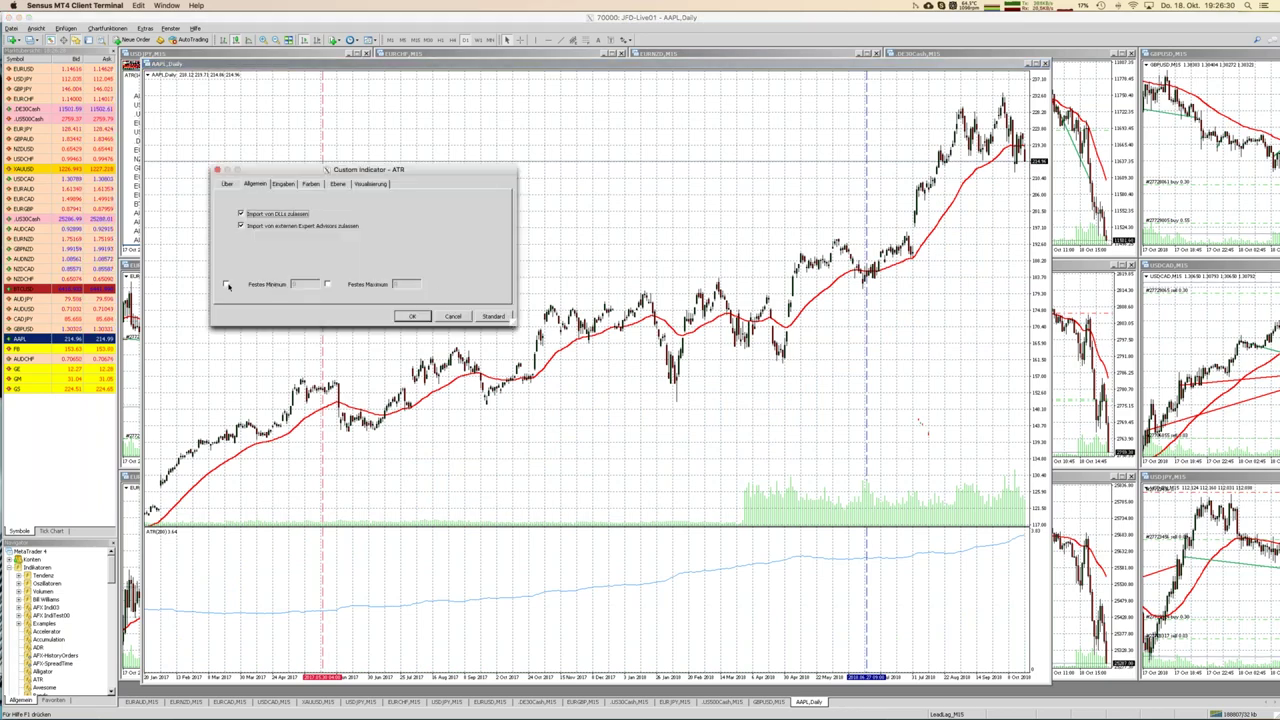
{"action": "left_click", "coordinate": [283, 184]}
{"action": "double_click", "coordinate": [351, 209]}
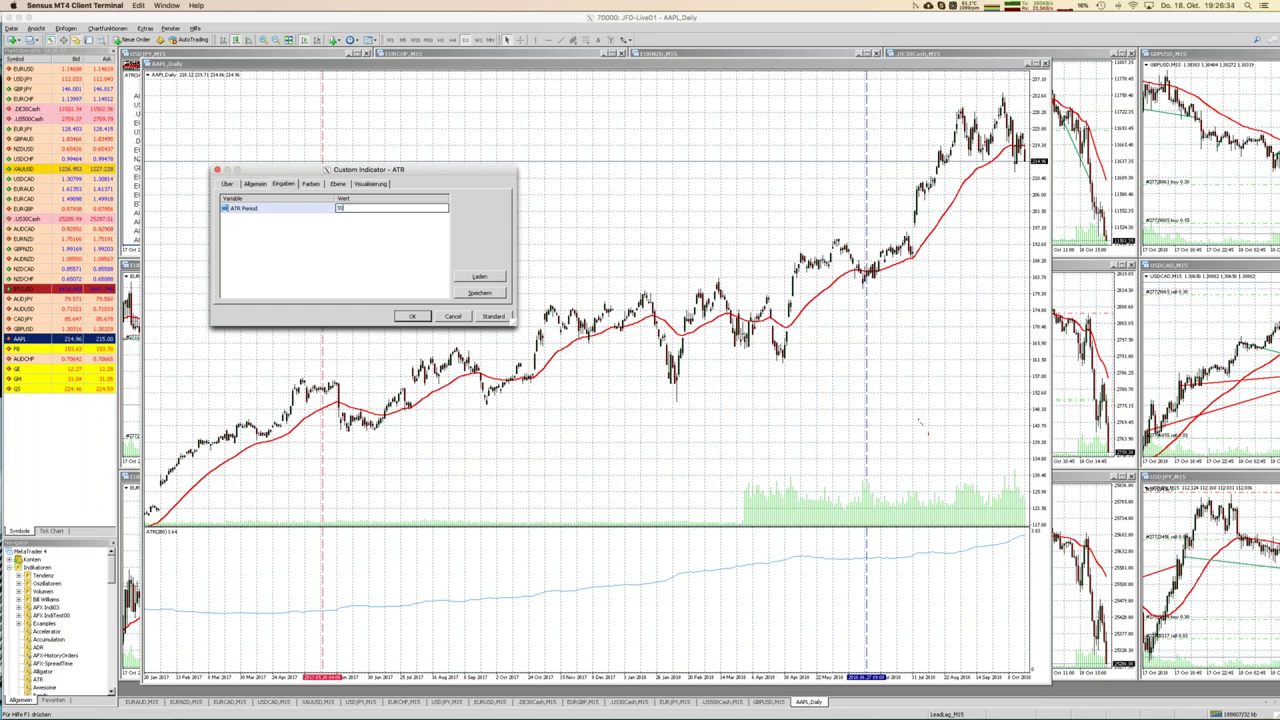
{"action": "left_click", "coordinate": [412, 316]}
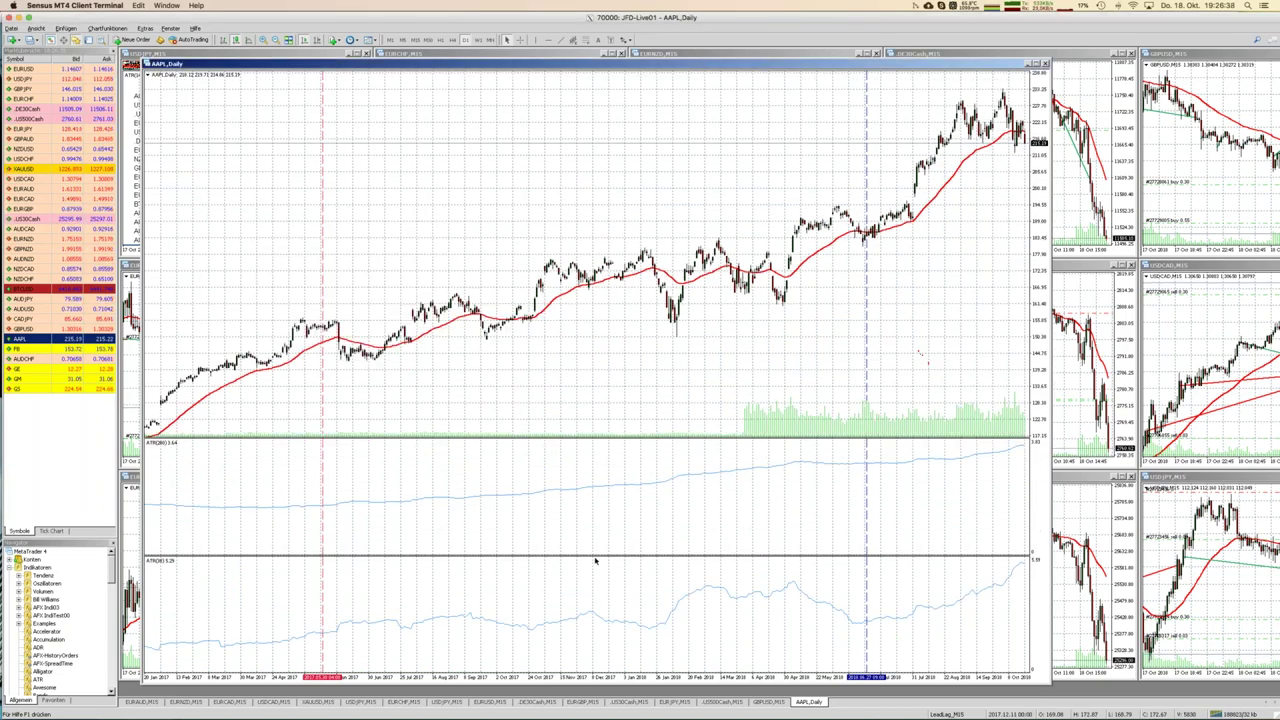
Enable a fixed maximum of 5 for the ATR indicator with period 200
{"action": "mouse_move", "coordinate": [596, 561]}
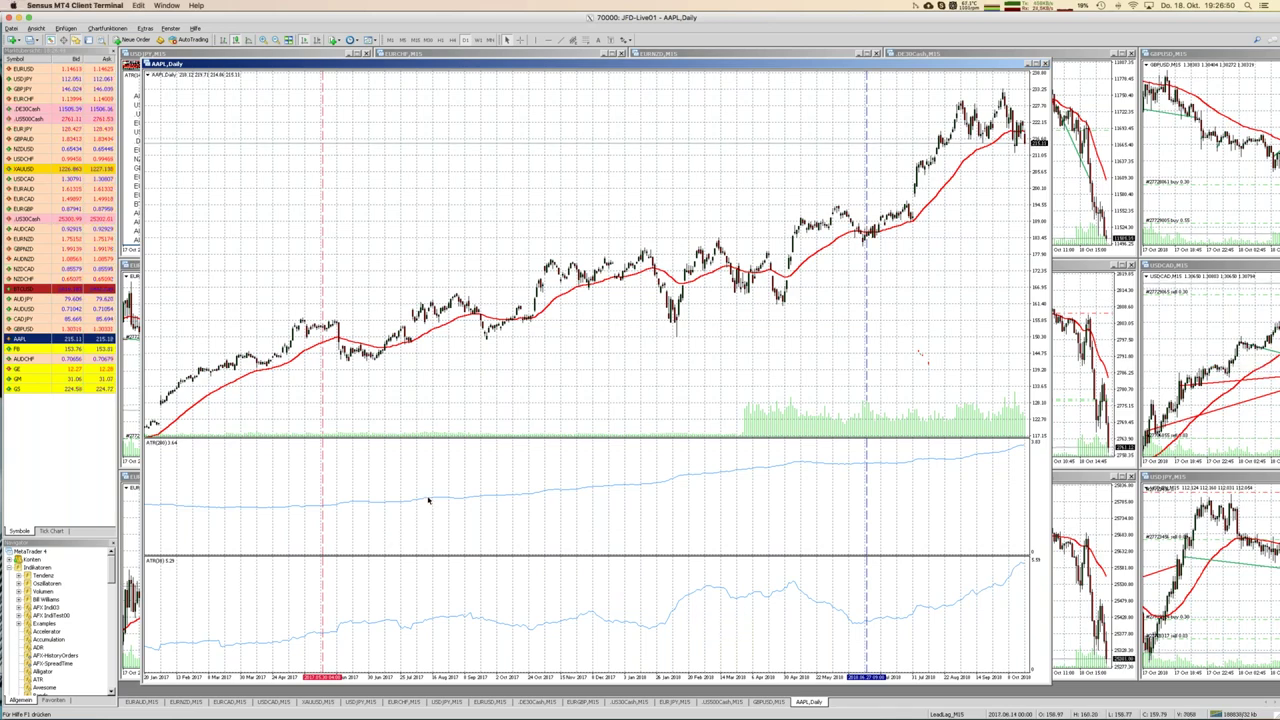
{"action": "mouse_move", "coordinate": [429, 500]}
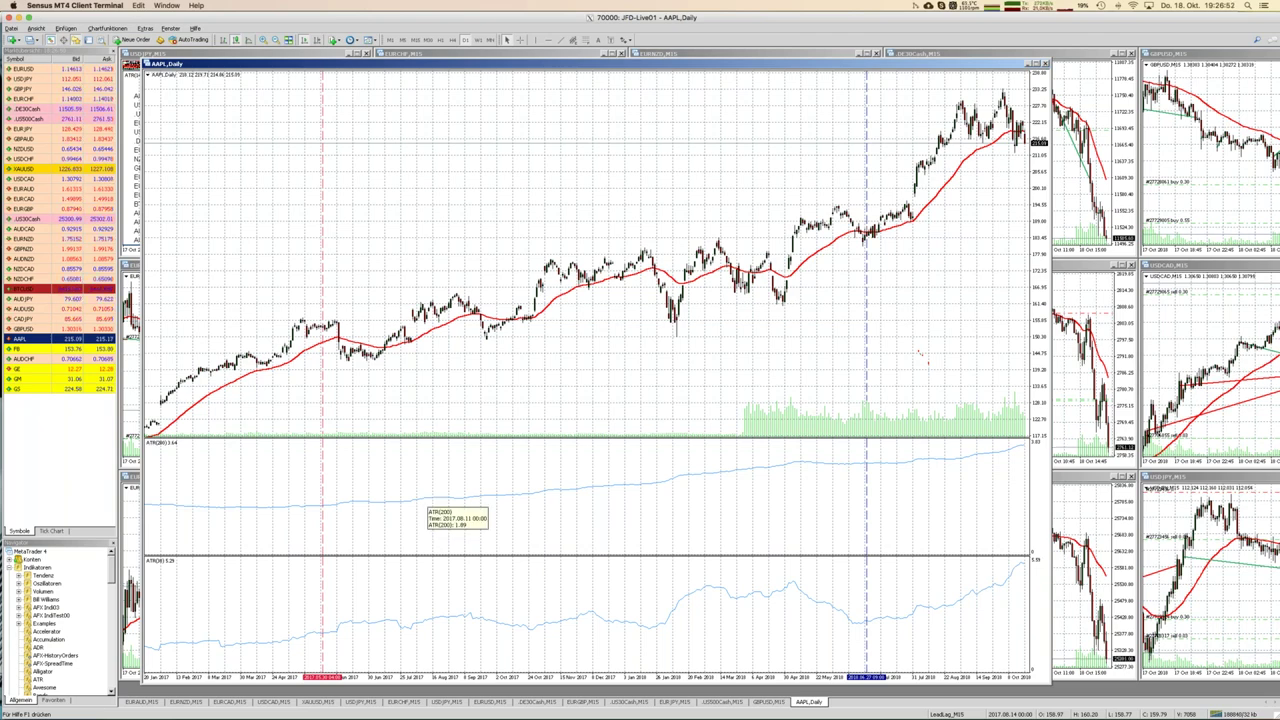
{"action": "double_click", "coordinate": [429, 500]}
{"action": "left_click", "coordinate": [255, 184]}
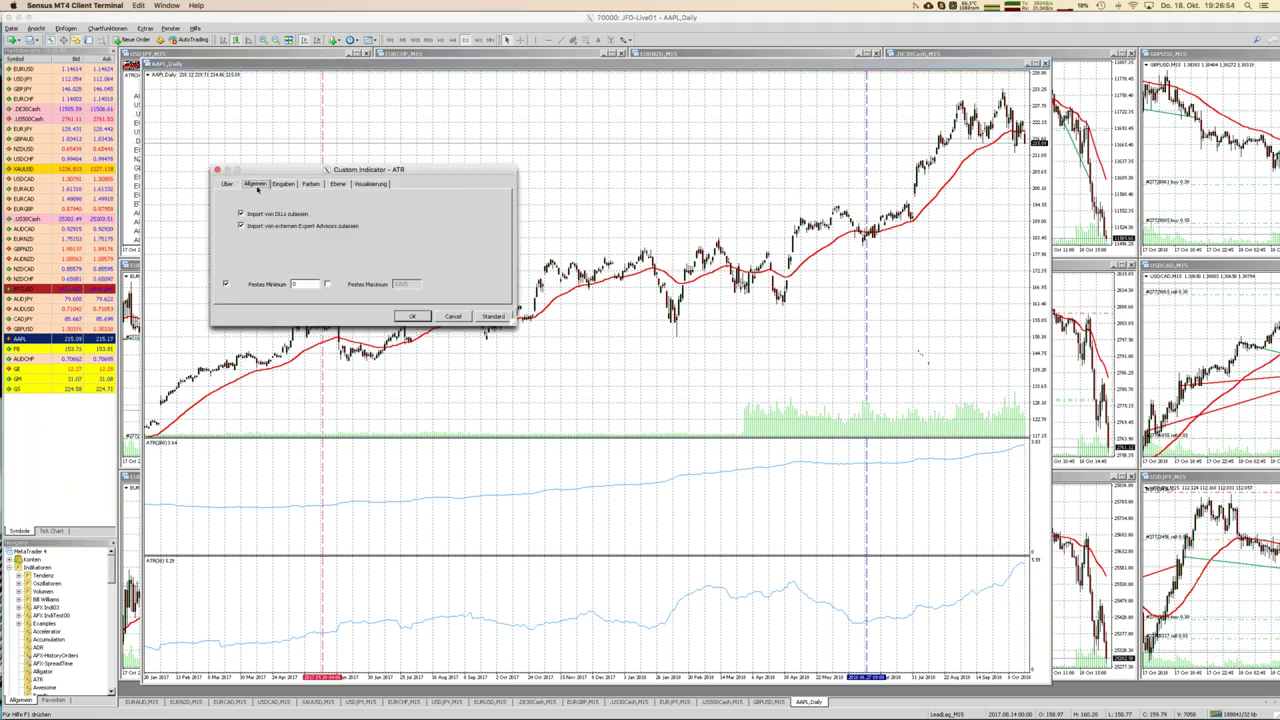
{"action": "left_click", "coordinate": [327, 284]}
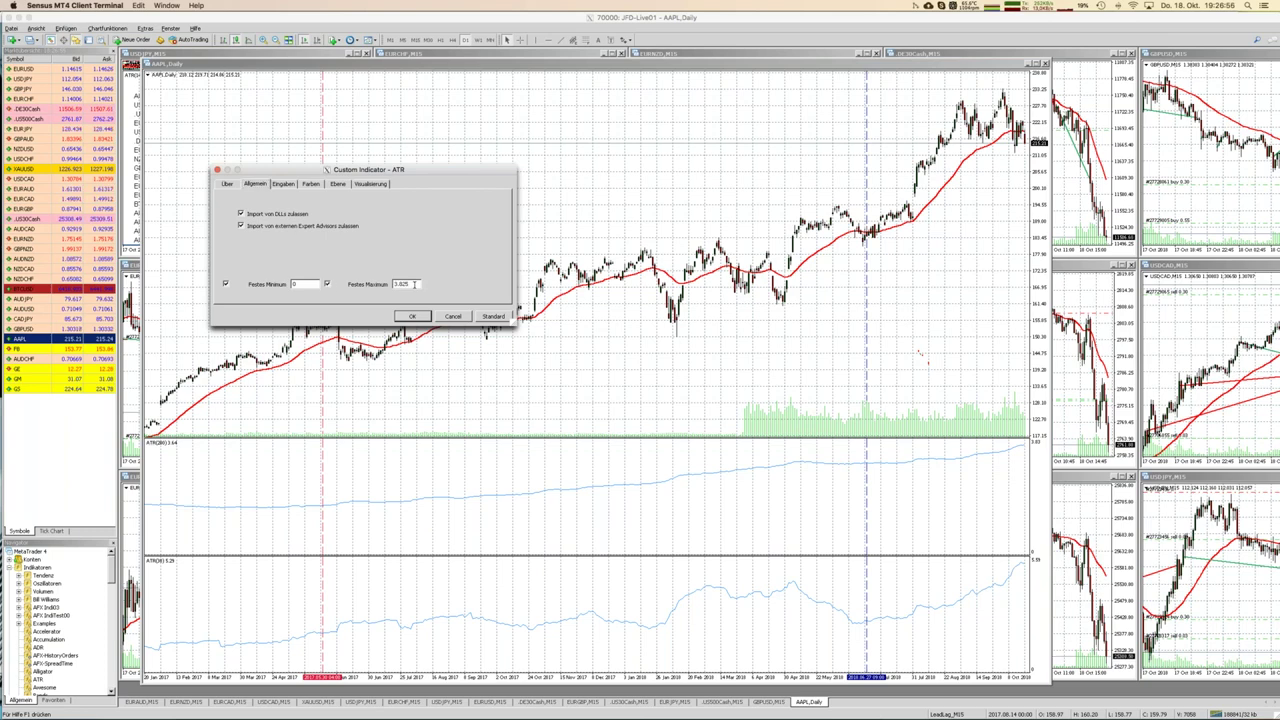
{"action": "key", "text": "Tab"}
{"action": "left_click", "coordinate": [412, 316]}
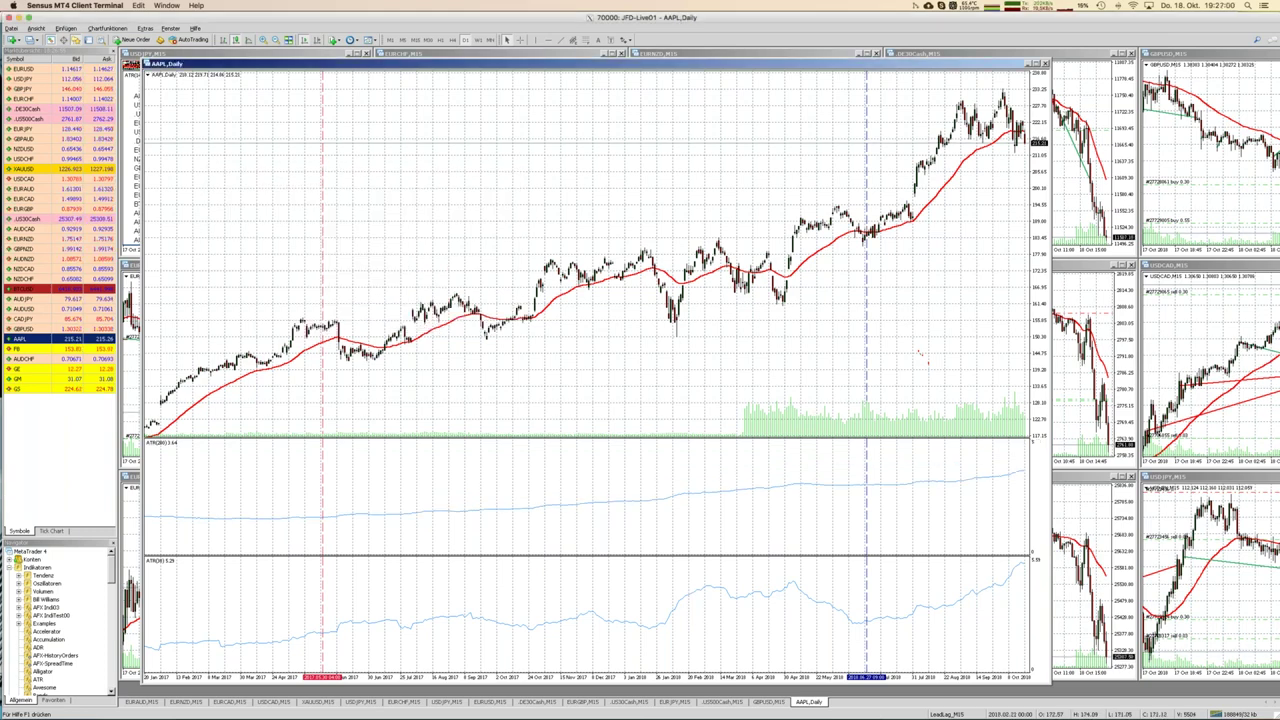
Enable a fixed maximum of 5 for the ATR indicator with period 30
{"action": "double_click", "coordinate": [691, 598]}
{"action": "left_click", "coordinate": [329, 284]}
{"action": "left_click", "coordinate": [328, 284]}
{"action": "key", "text": "Tab"}
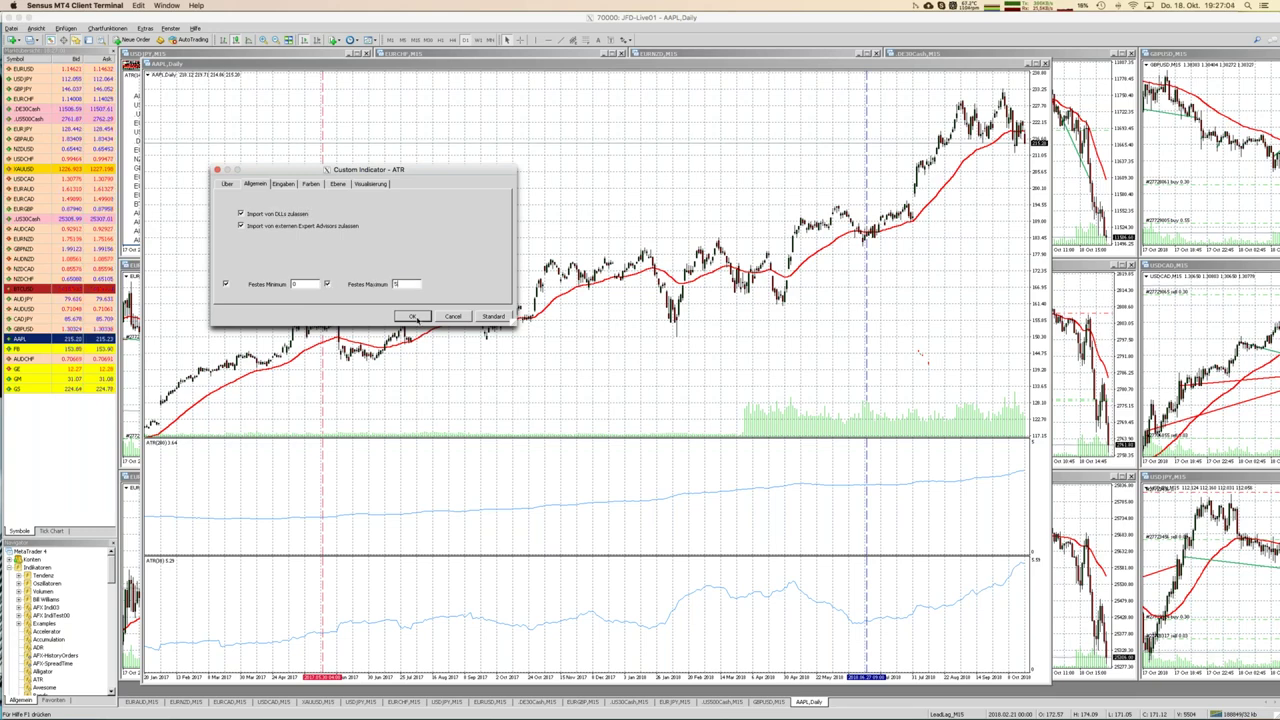
{"action": "left_click", "coordinate": [412, 316]}
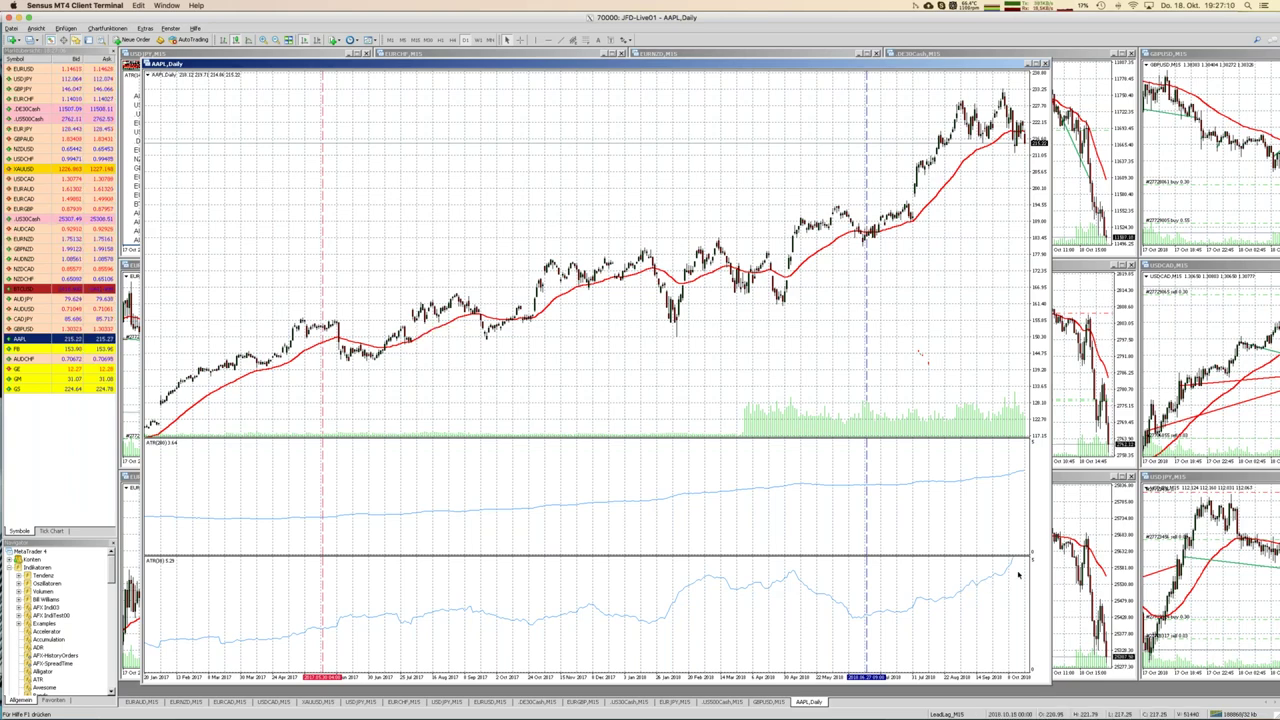
Compare the slow and fast ATR curves at the latest bars and near the blue vertical line with the price chart
{"action": "mouse_move", "coordinate": [1019, 574]}
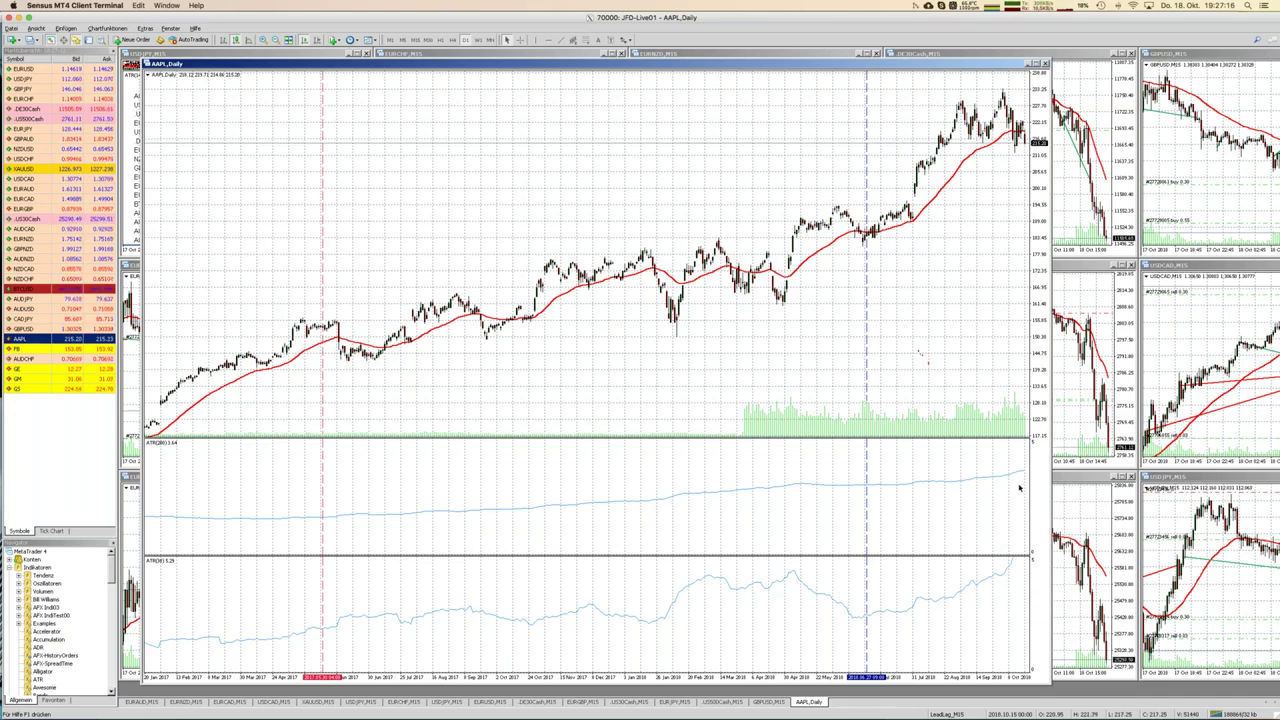
{"action": "mouse_move", "coordinate": [1019, 469]}
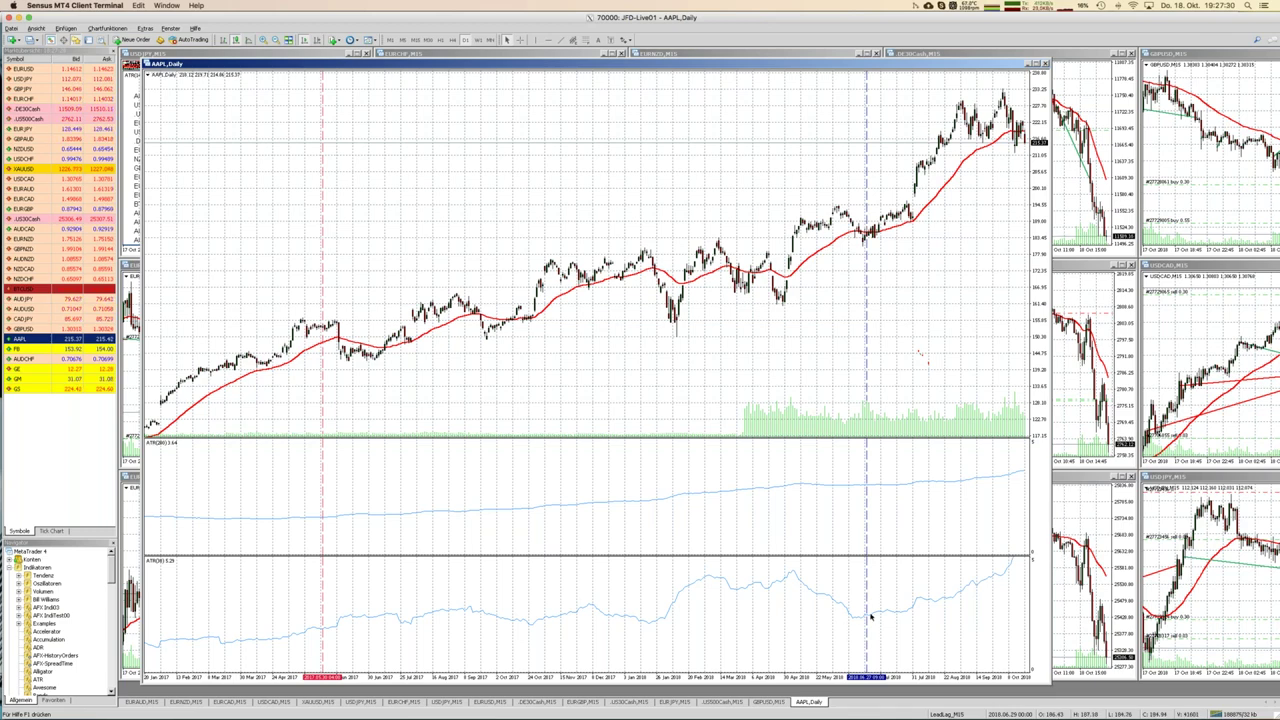
{"action": "mouse_move", "coordinate": [871, 615]}
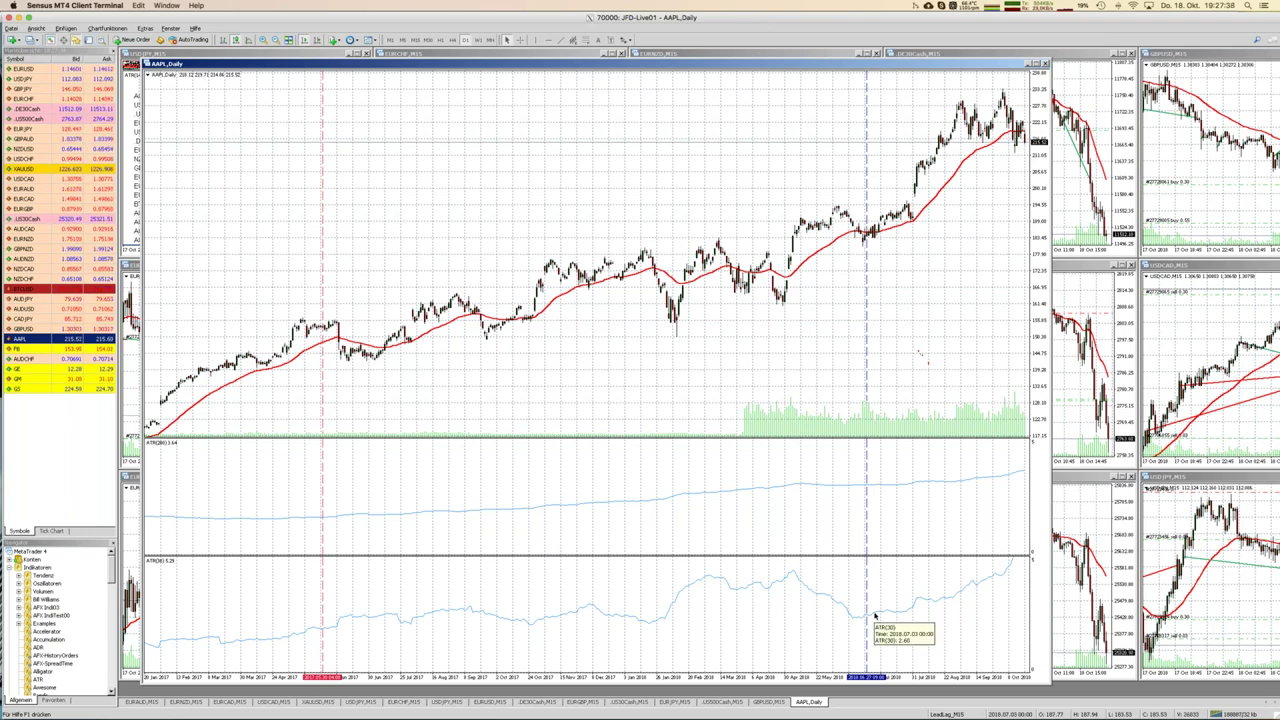
{"action": "mouse_move", "coordinate": [874, 487]}
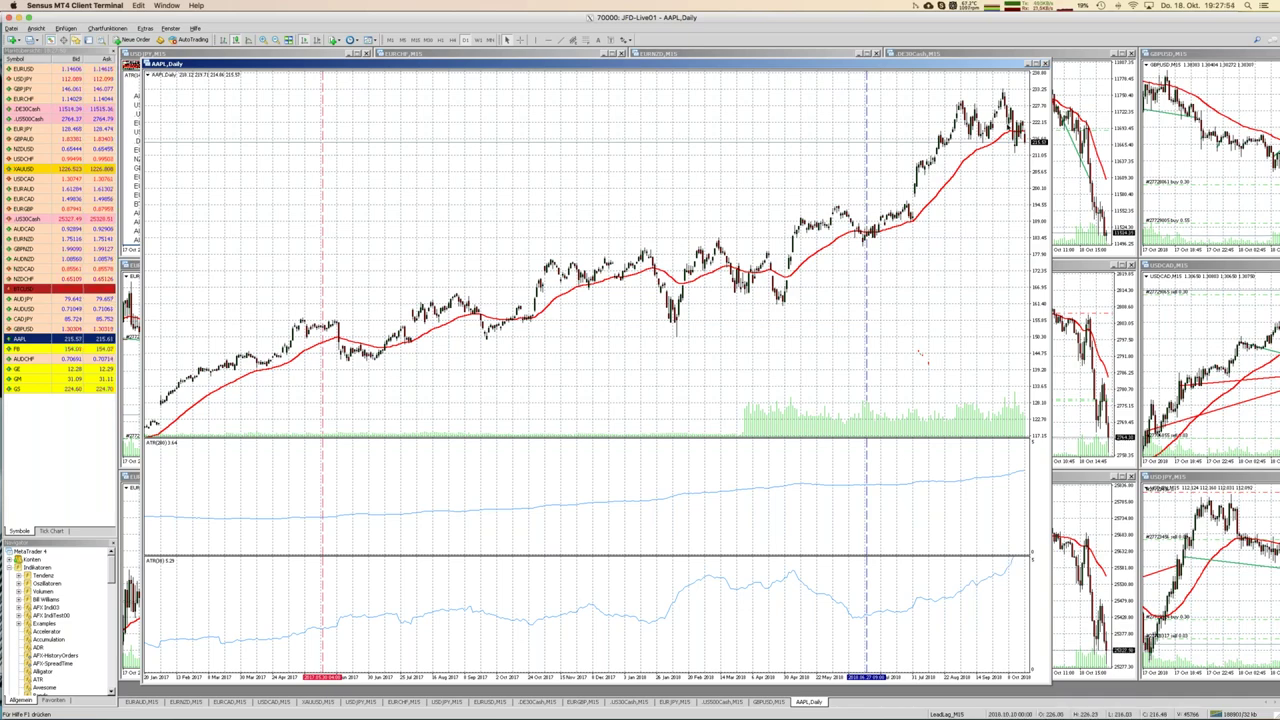
{"action": "mouse_move", "coordinate": [1010, 143]}
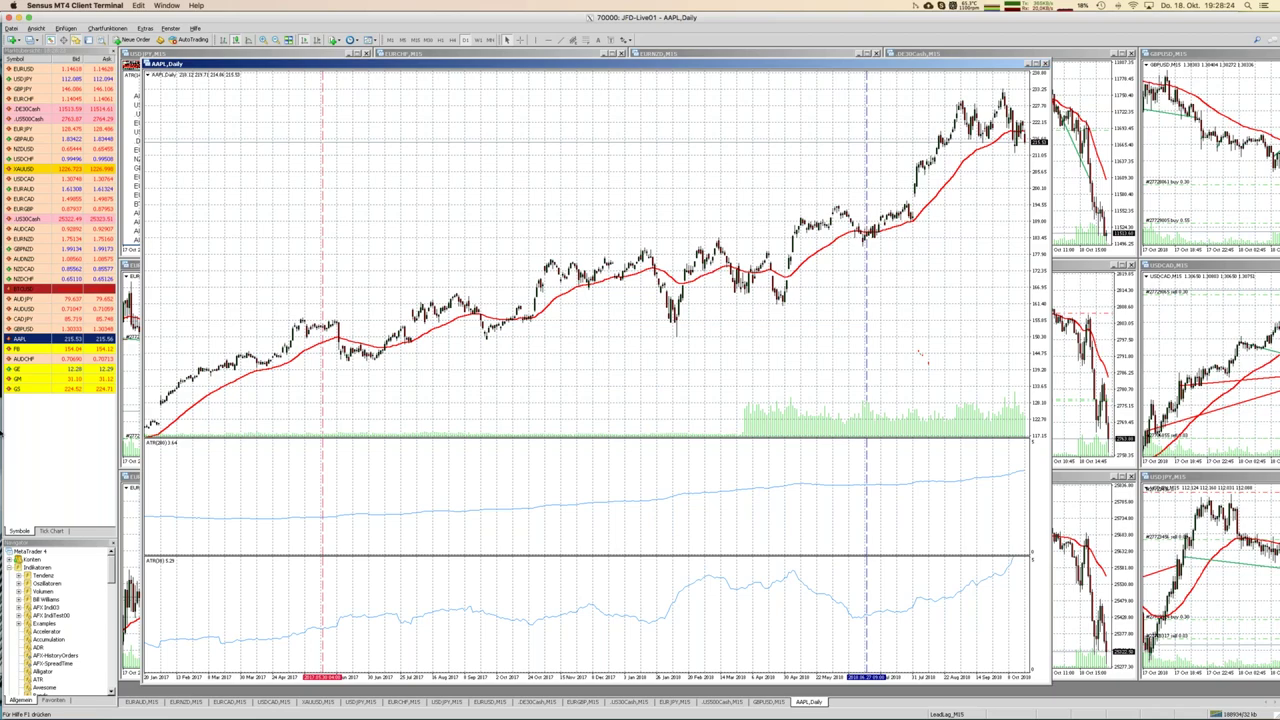
Switch to the LibreOffice presentation and display slide 12 with the ATR256/64, ATR256/32 and ATR128/96 result curves
{"action": "mouse_move", "coordinate": [1, 435]}
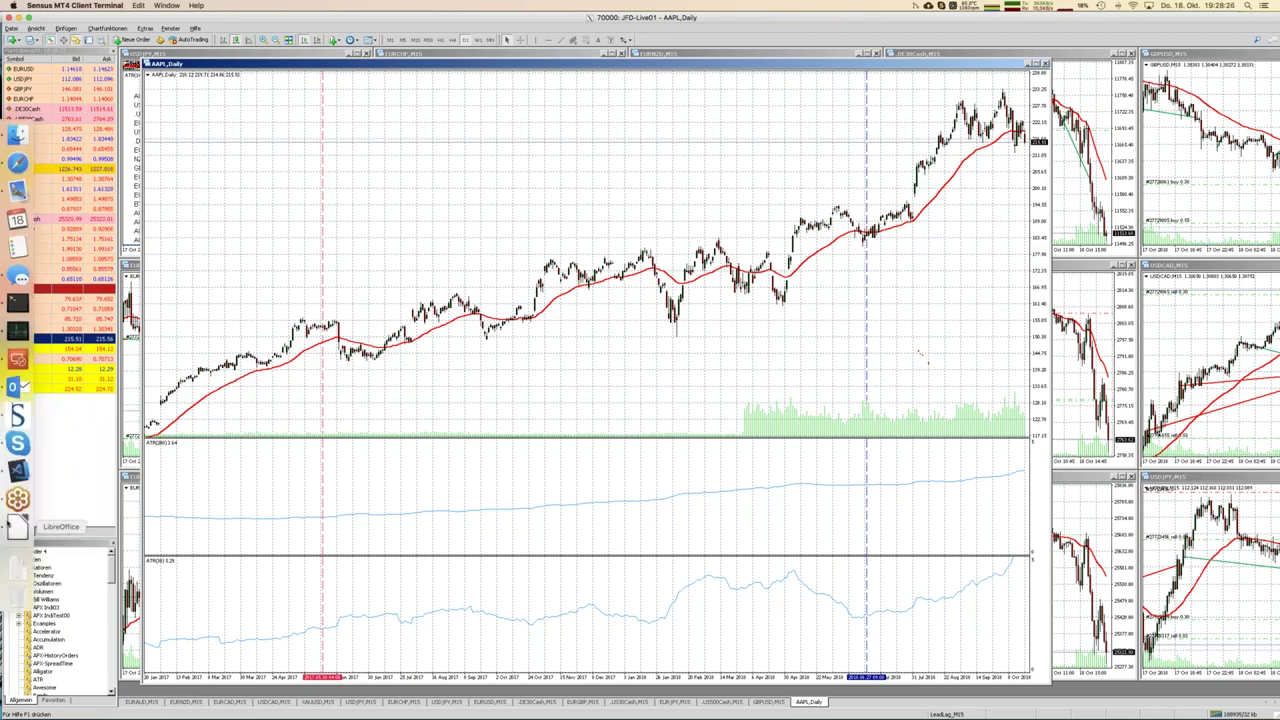
{"action": "left_click", "coordinate": [16, 528]}
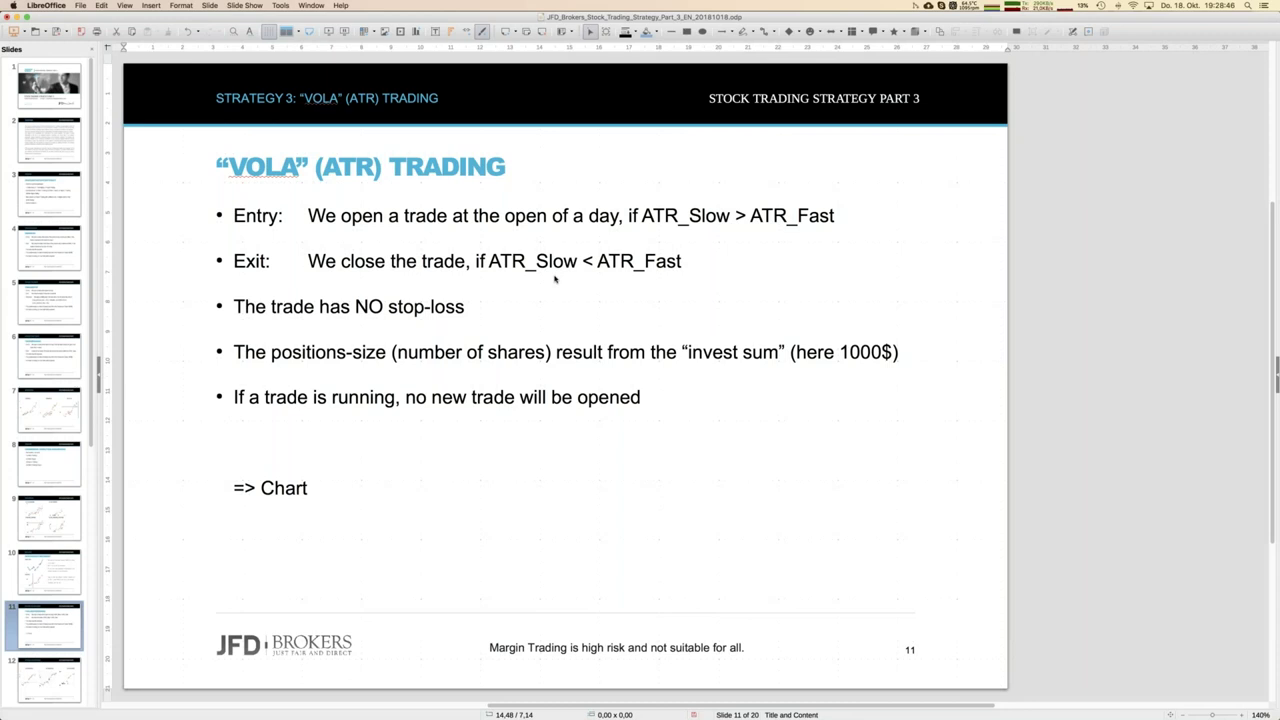
{"action": "left_click", "coordinate": [58, 688]}
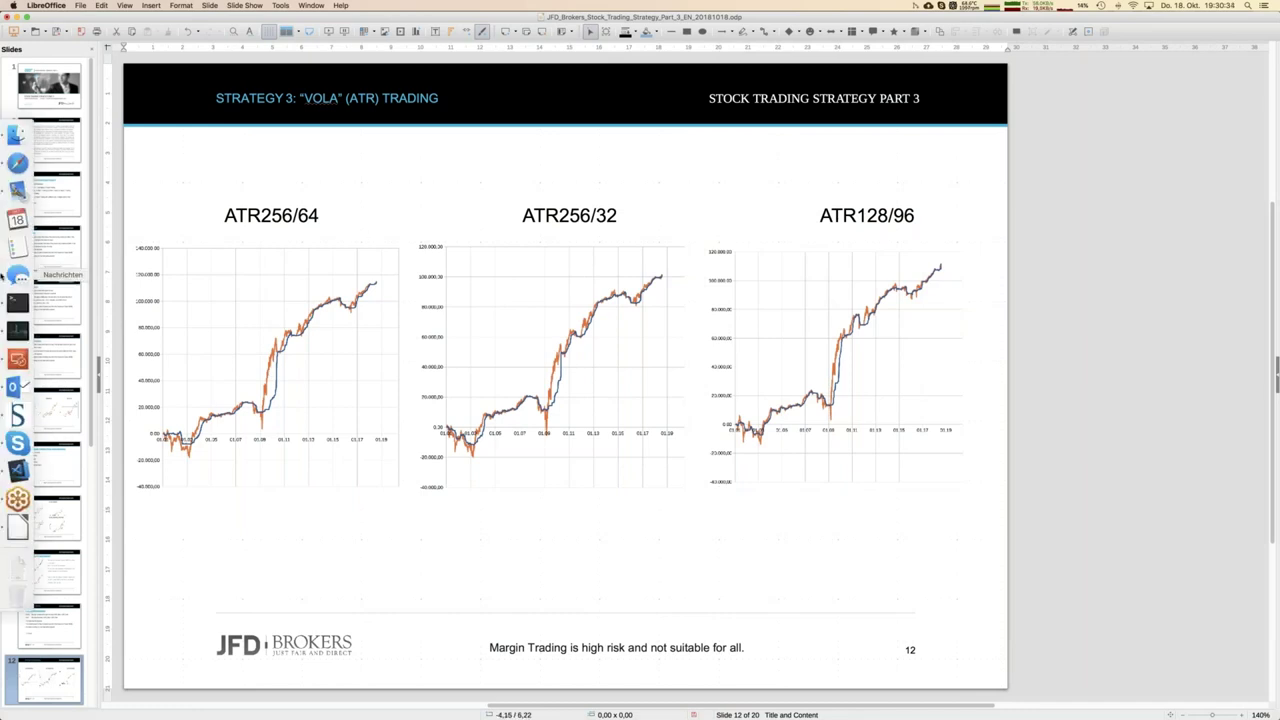
Switch to the All_D1_ATR_V1.ods spreadsheet and highlight the slow and fast ATR period columns H and J
{"action": "left_click", "coordinate": [311, 5]}
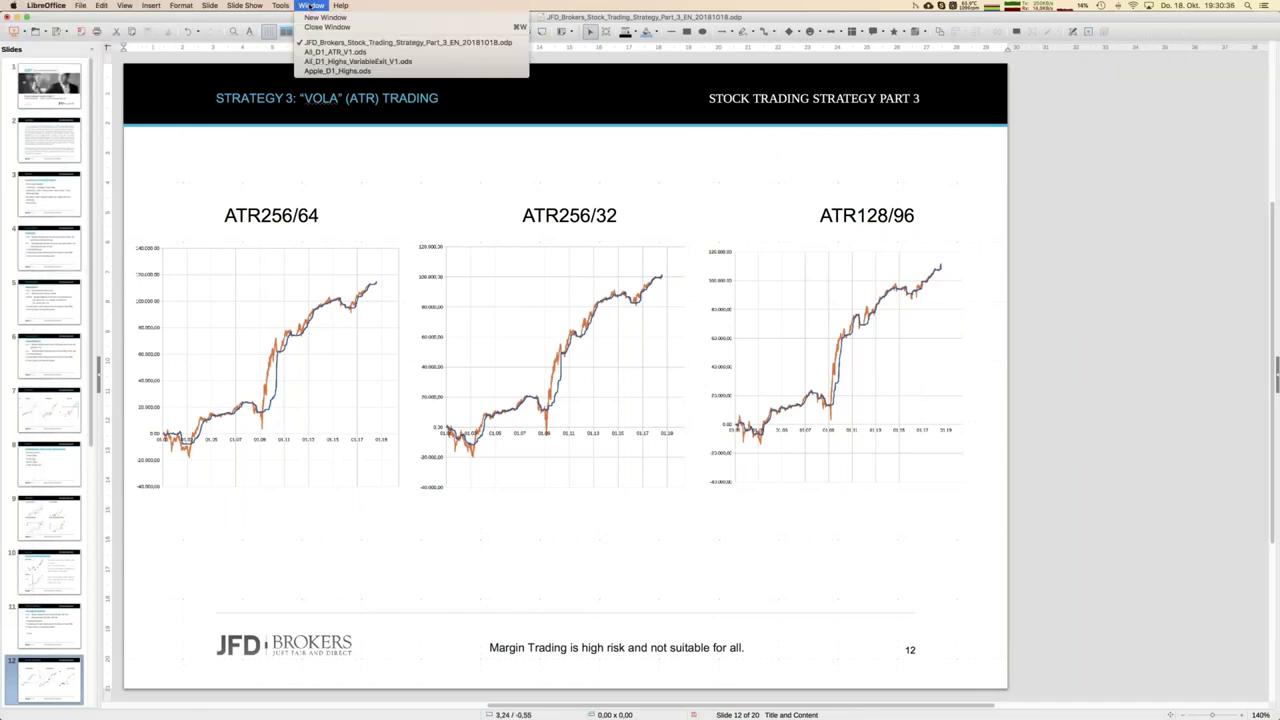
{"action": "left_click", "coordinate": [323, 52]}
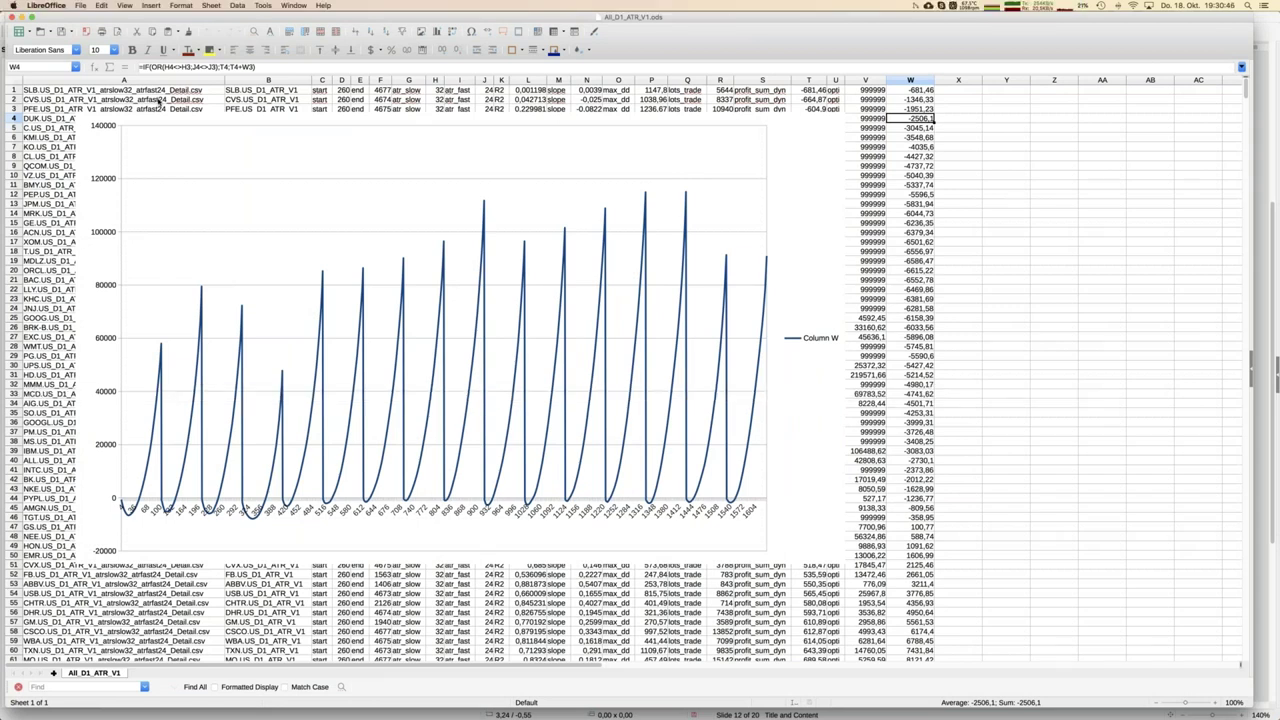
{"action": "left_click", "coordinate": [15, 90]}
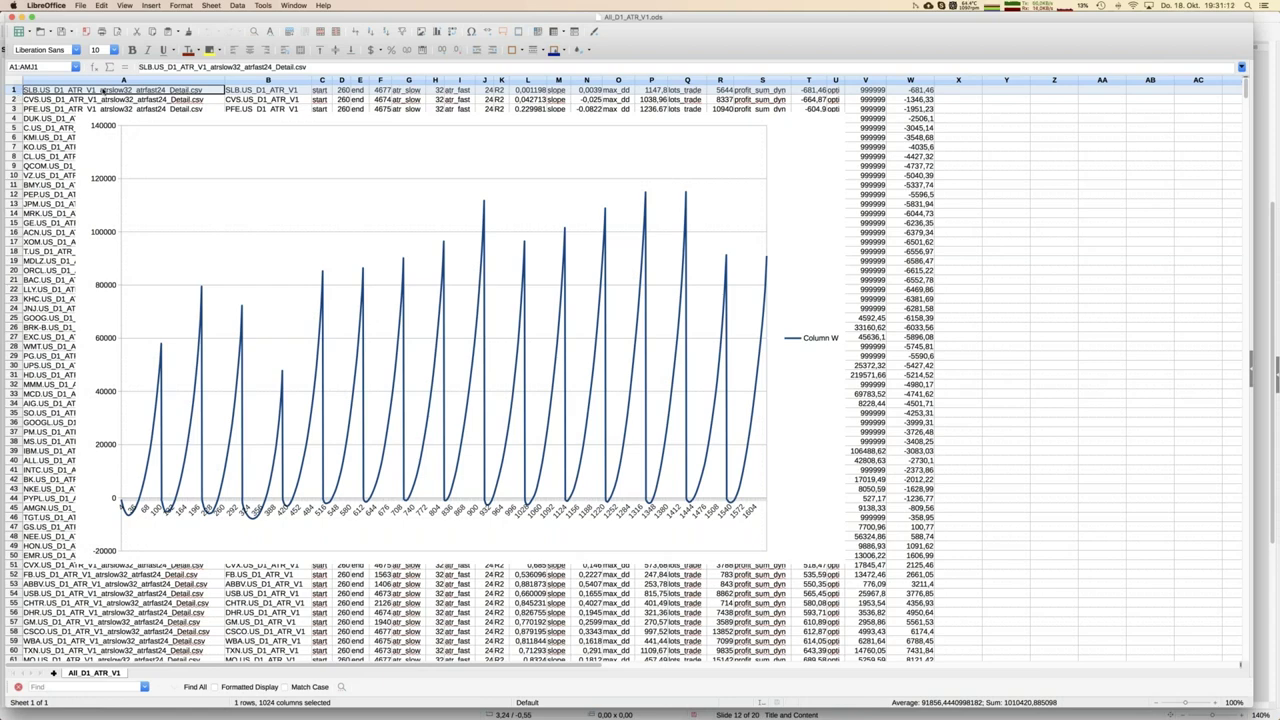
{"action": "left_click", "coordinate": [435, 80]}
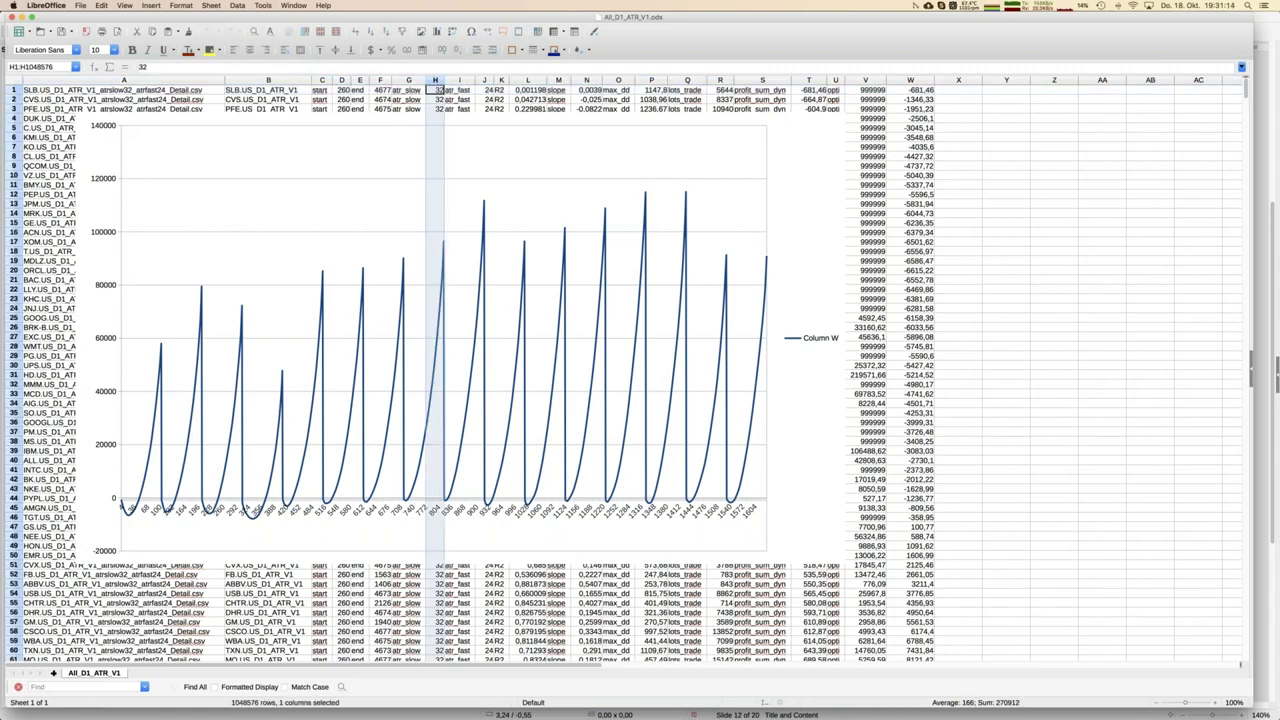
{"action": "left_click", "coordinate": [487, 80], "text": "super"}
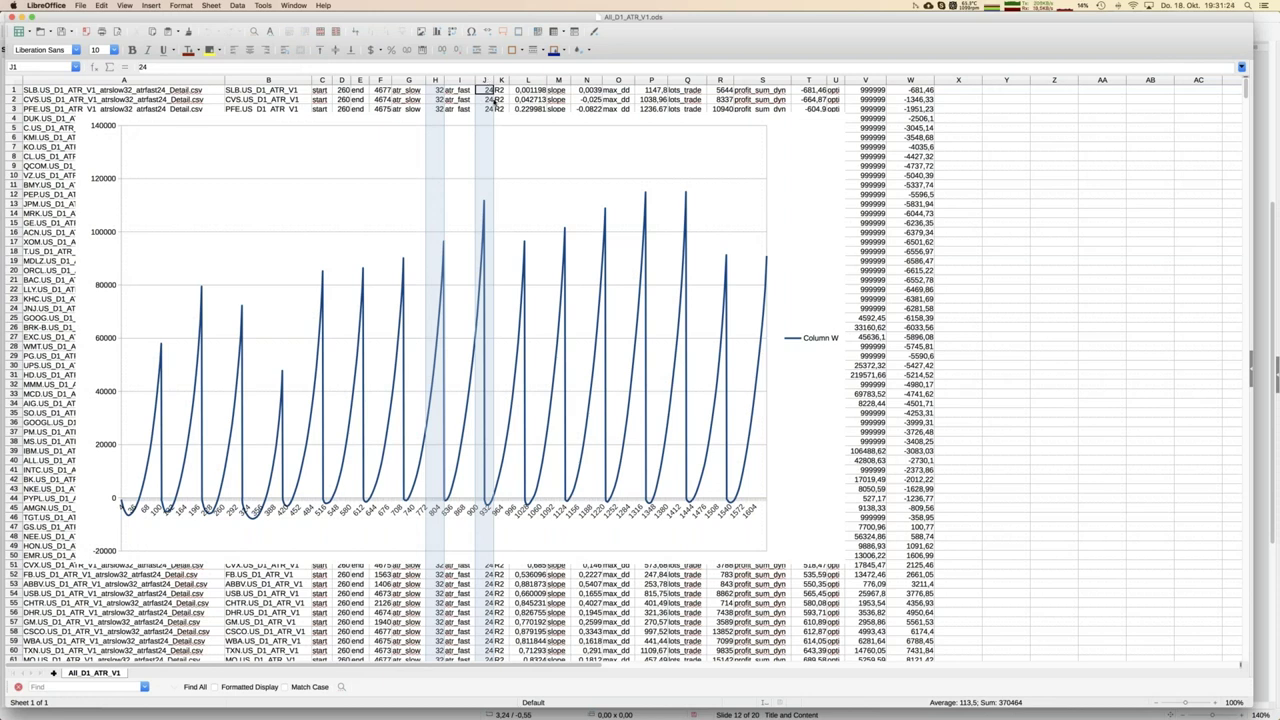
Examine the R2 value in row 2 and the profit_sum_dyn values in rows 1 and 2
{"action": "left_click", "coordinate": [533, 98]}
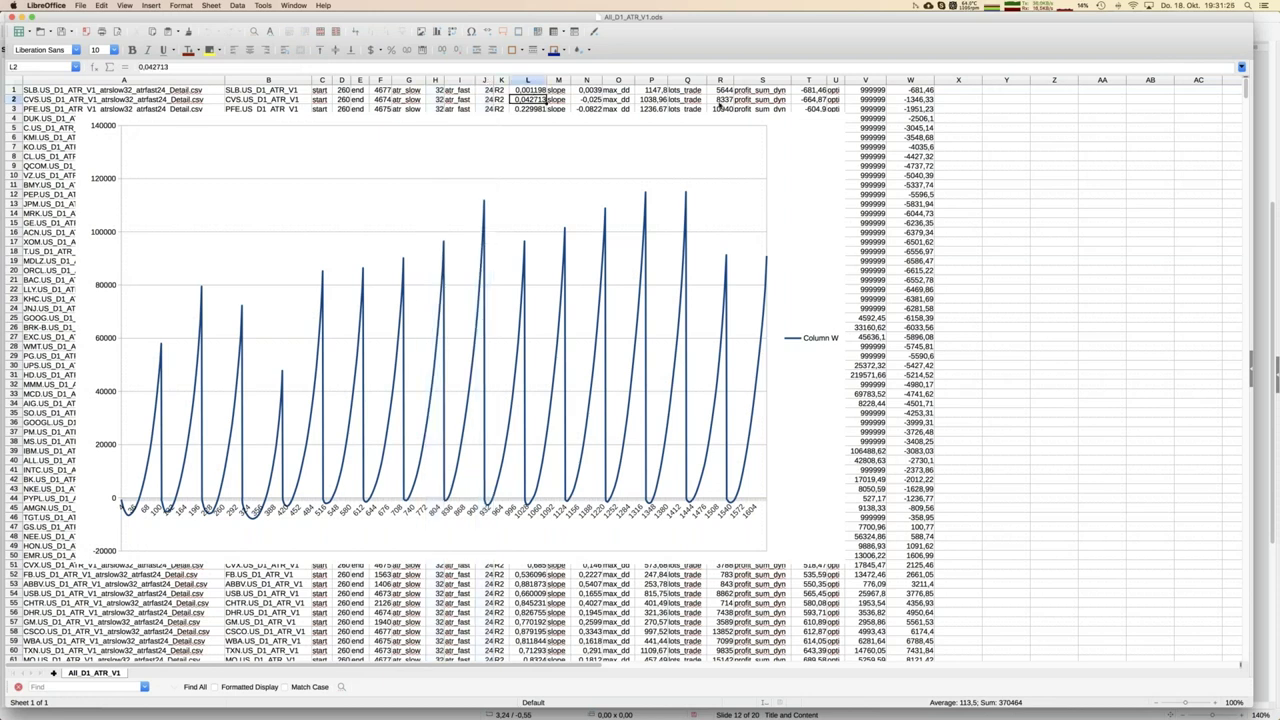
{"action": "left_click", "coordinate": [811, 91]}
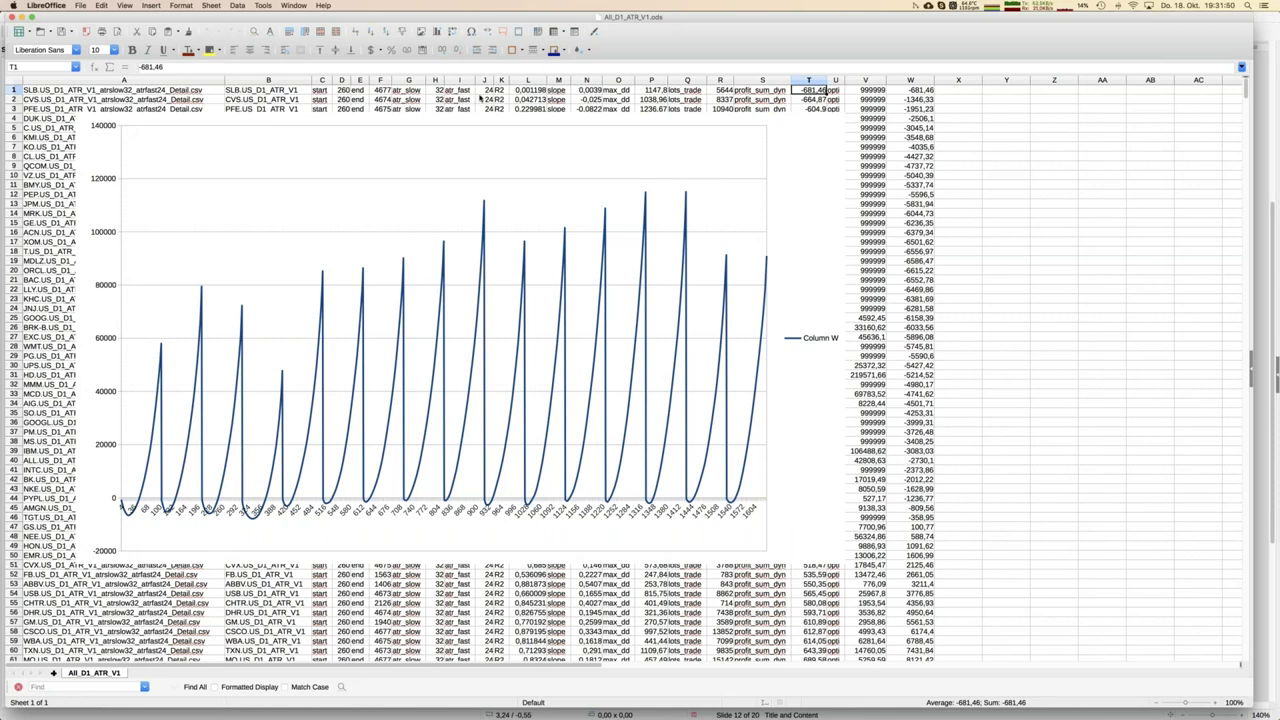
{"action": "left_click", "coordinate": [807, 101]}
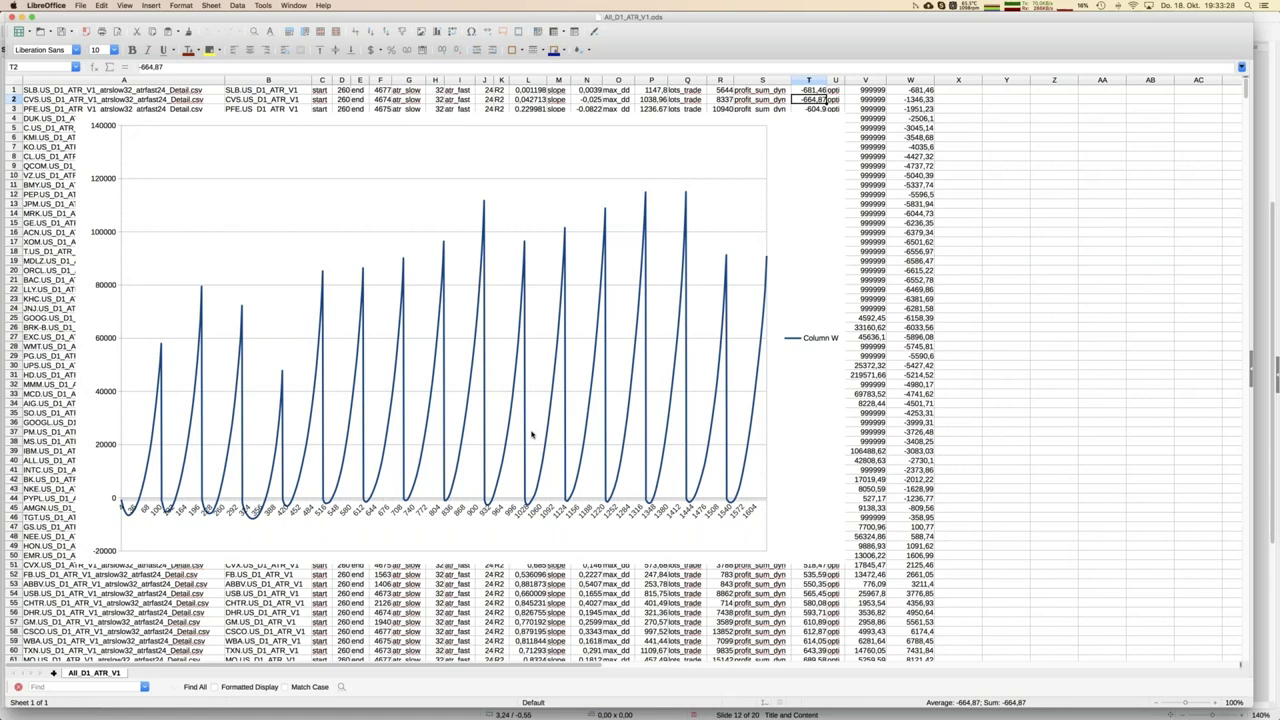
Return to the JFD_Brokers_Stock_Trading_Strategy_Part_3_EN_20181018.odp presentation and display slide 13 on "Highs" Trading
{"action": "mouse_move", "coordinate": [10, 480]}
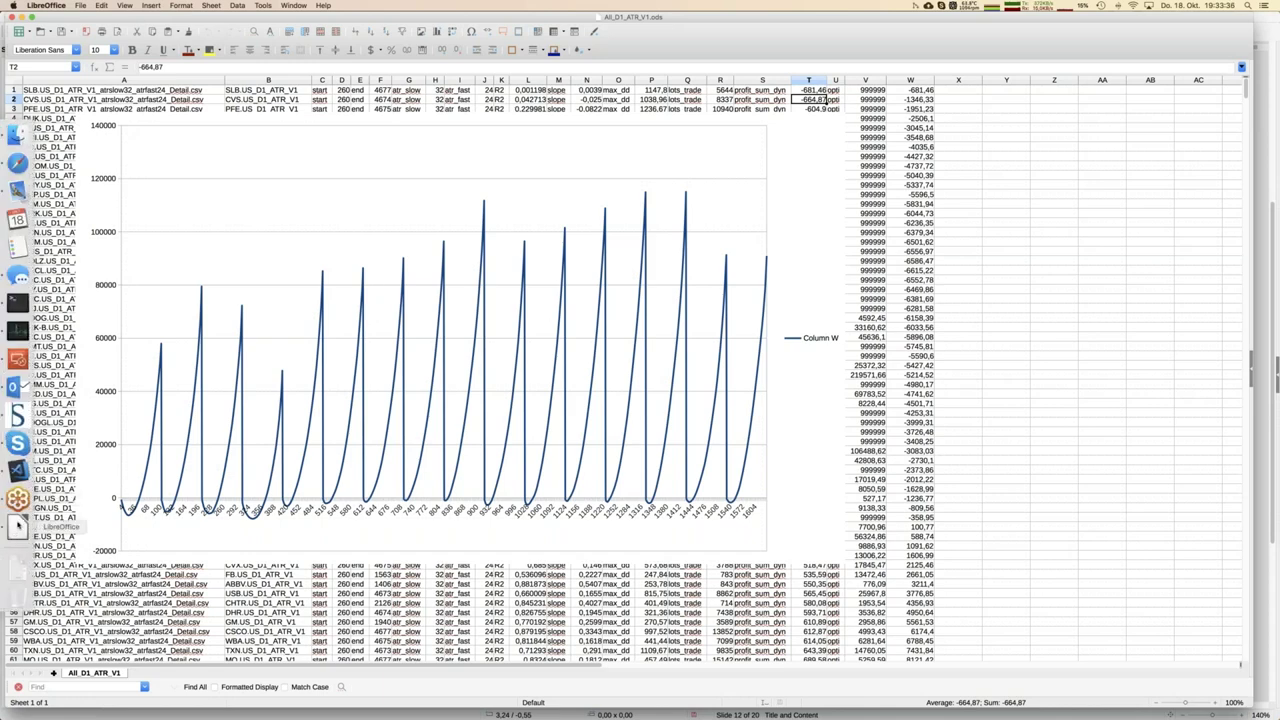
{"action": "left_click", "coordinate": [294, 6]}
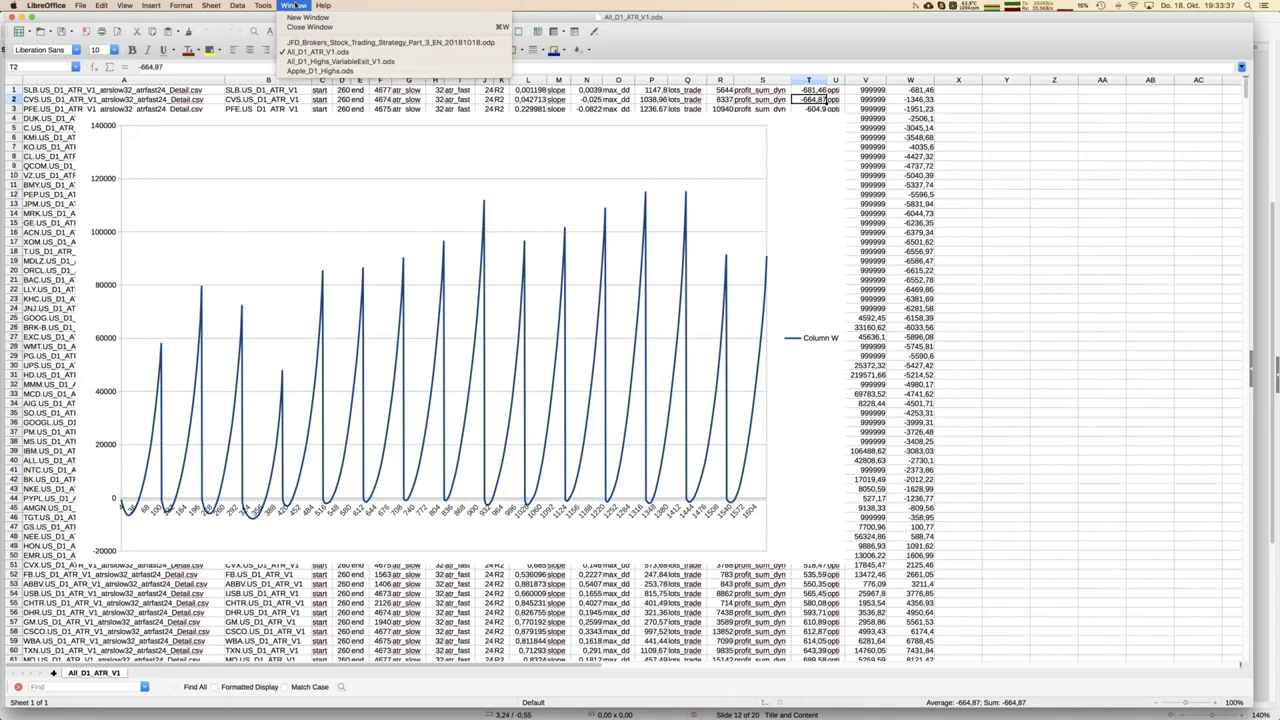
{"action": "left_click", "coordinate": [325, 43]}
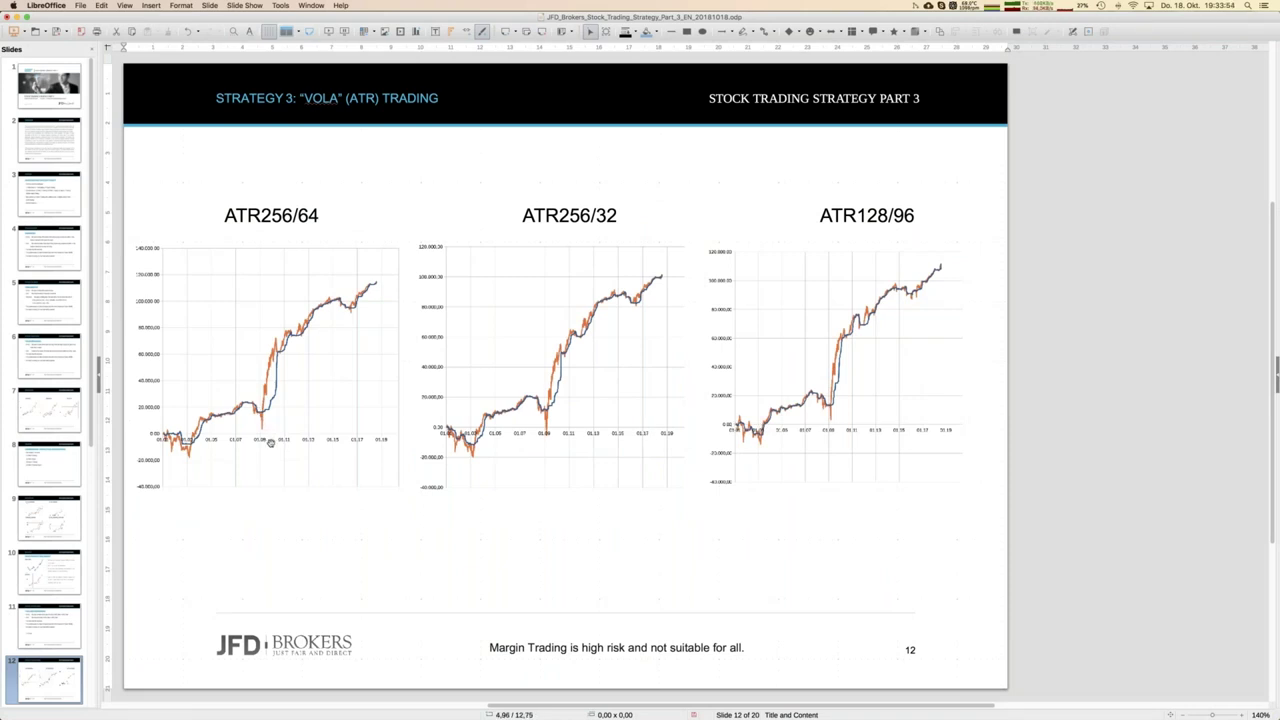
{"action": "scroll", "coordinate": [50, 591], "scroll_direction": "down", "scroll_amount": 3}
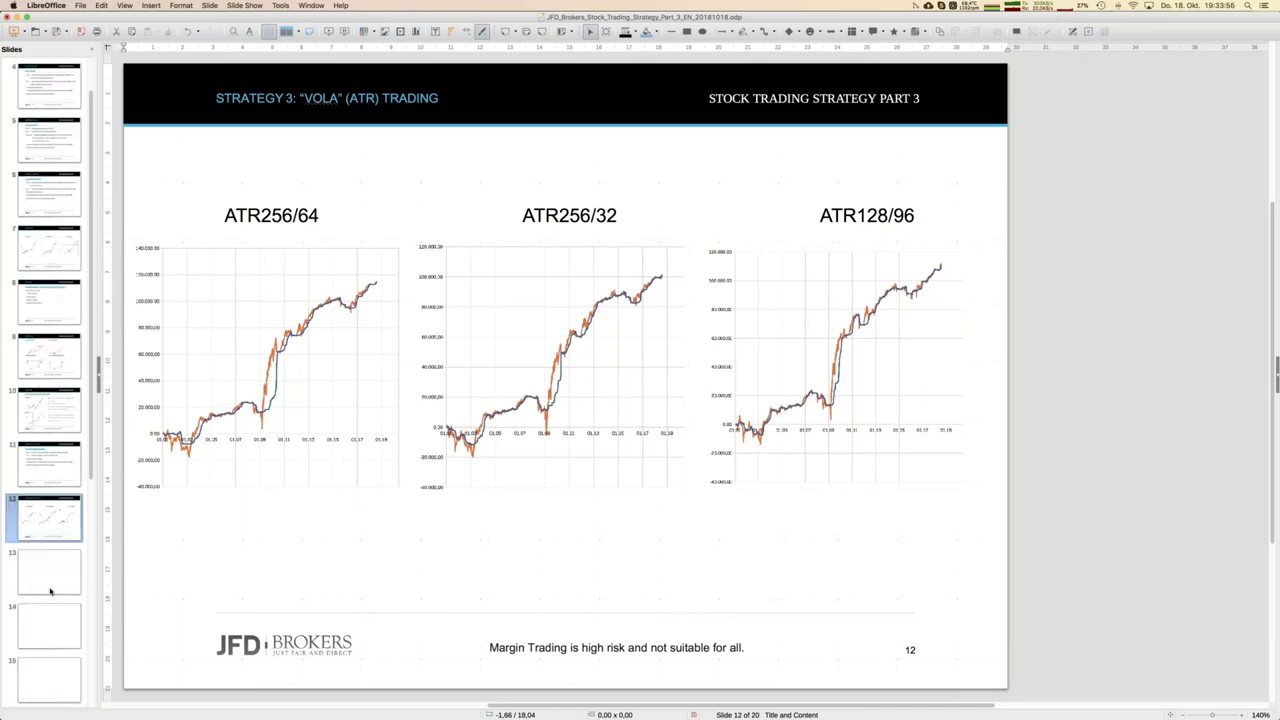
{"action": "scroll", "coordinate": [50, 591], "scroll_direction": "down", "scroll_amount": 3}
{"action": "left_click", "coordinate": [53, 413]}
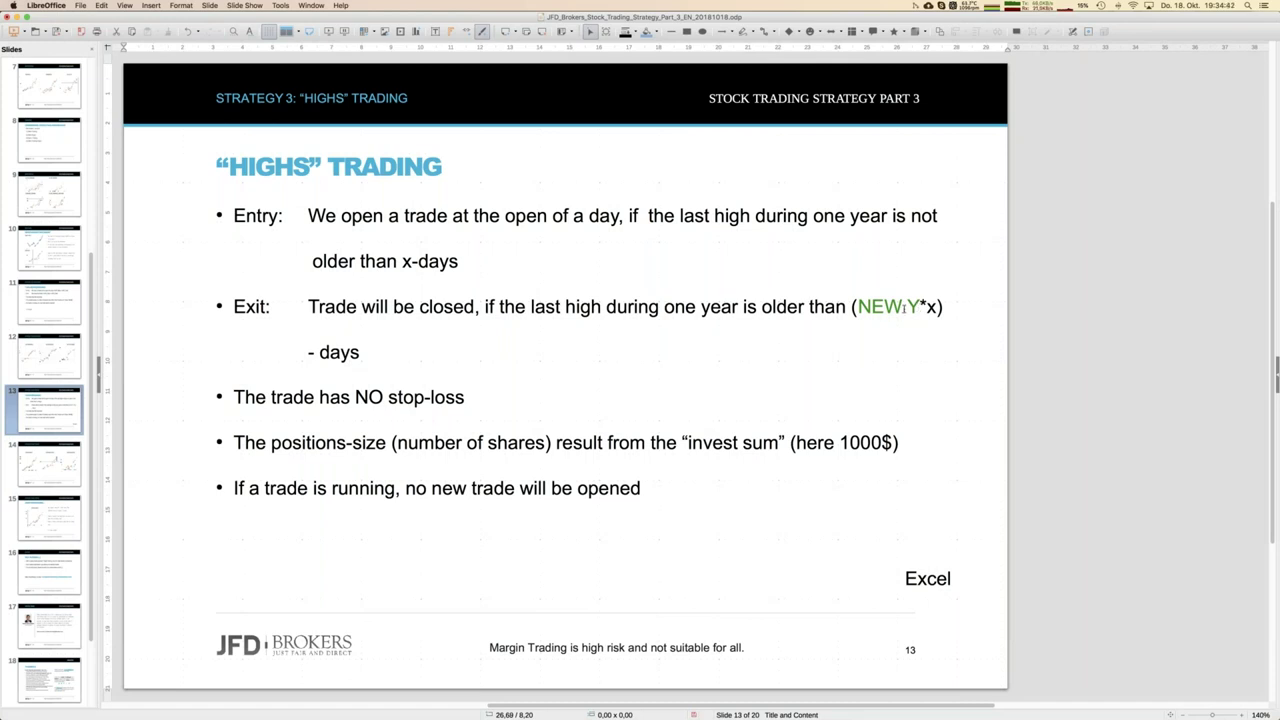
Switch to the Apple_D1_Highs.ods spreadsheet and inspect the High_Exit formula in cell M10
{"action": "left_click", "coordinate": [311, 5]}
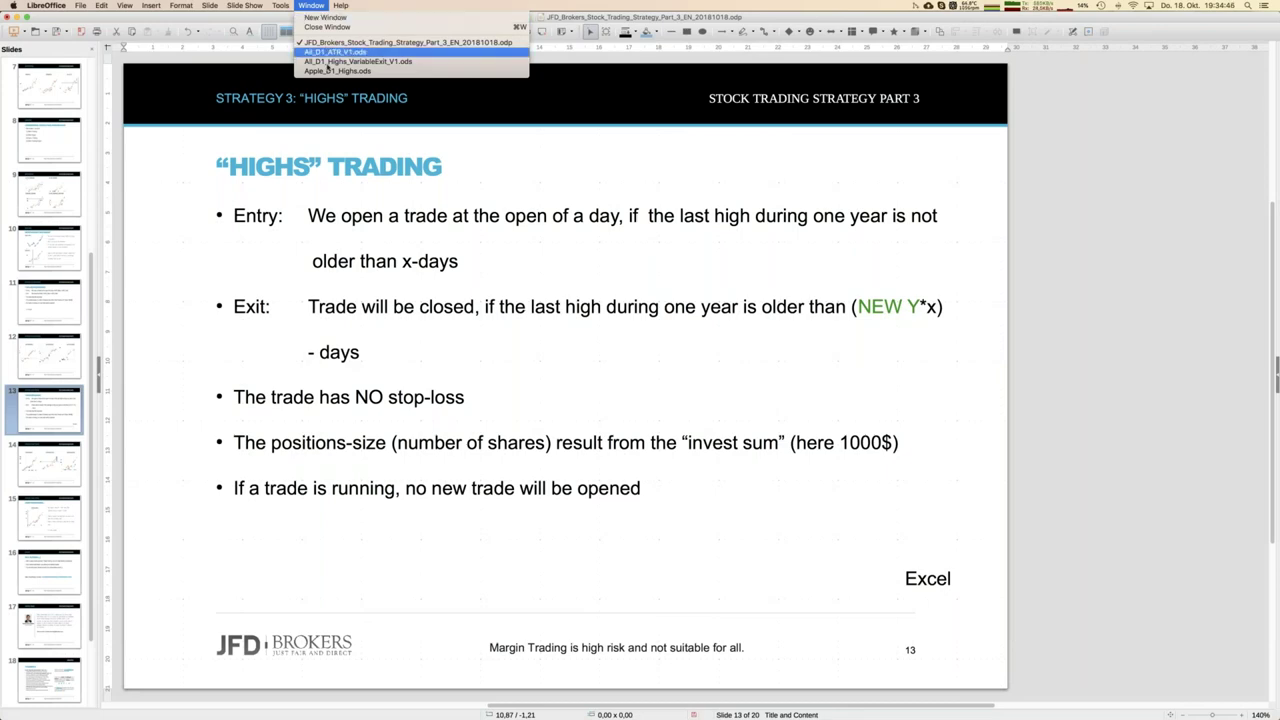
{"action": "left_click", "coordinate": [327, 71]}
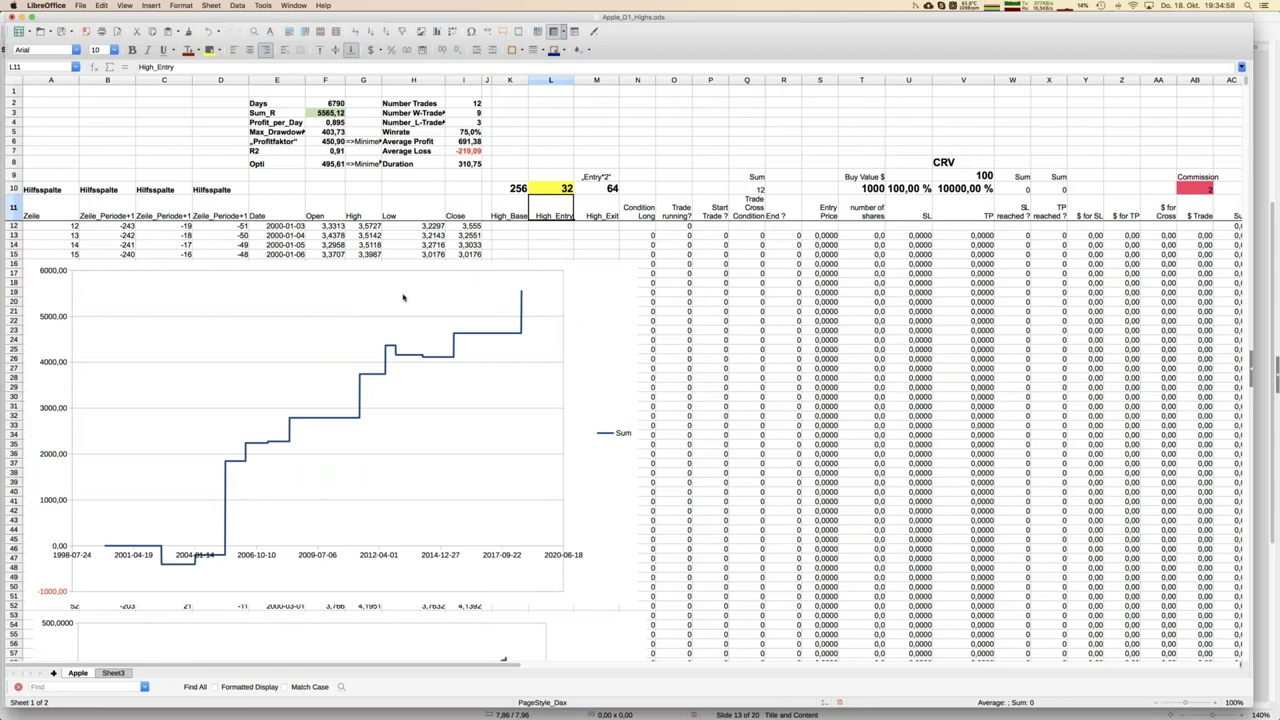
{"action": "left_click", "coordinate": [285, 245]}
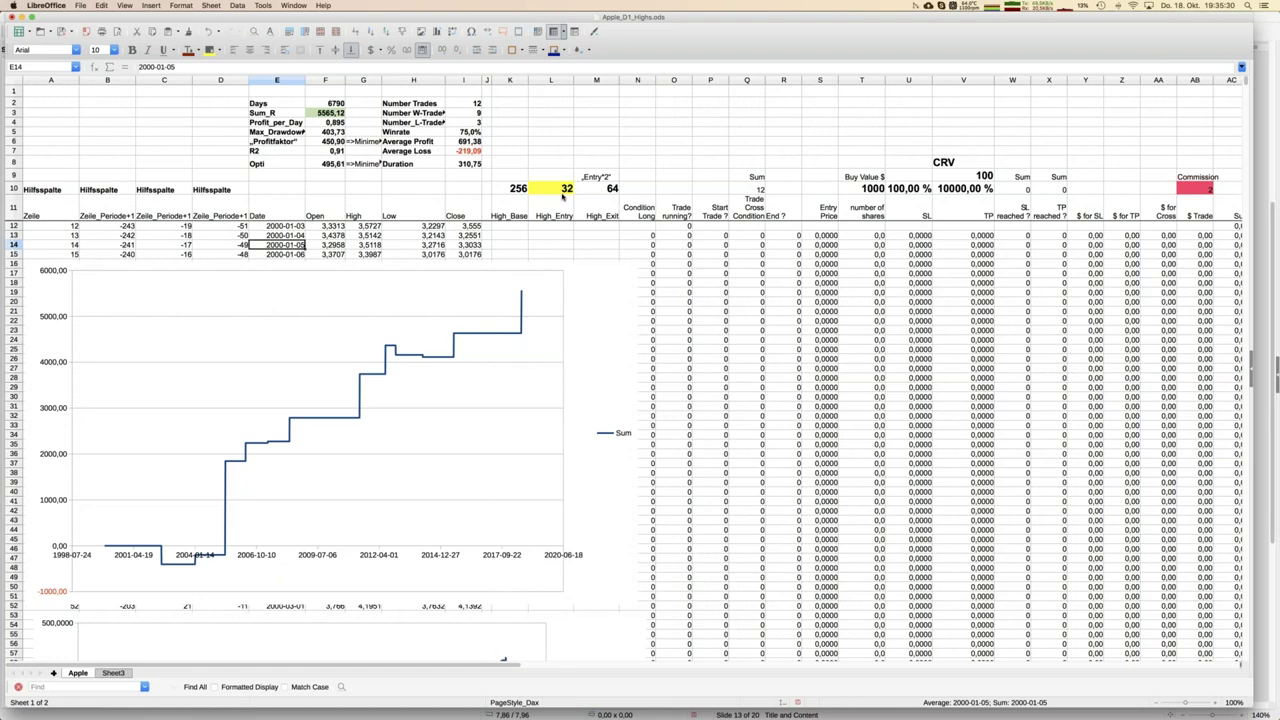
{"action": "left_click", "coordinate": [597, 189]}
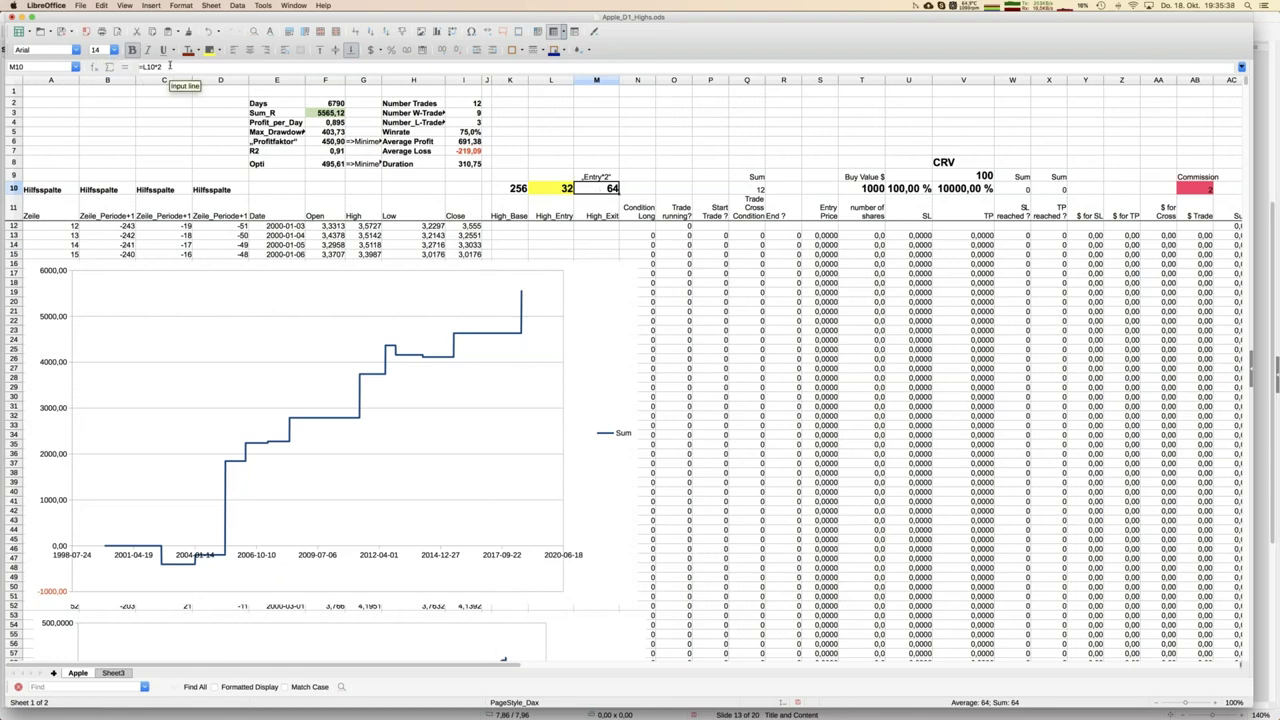
{"action": "left_click", "coordinate": [551, 167]}
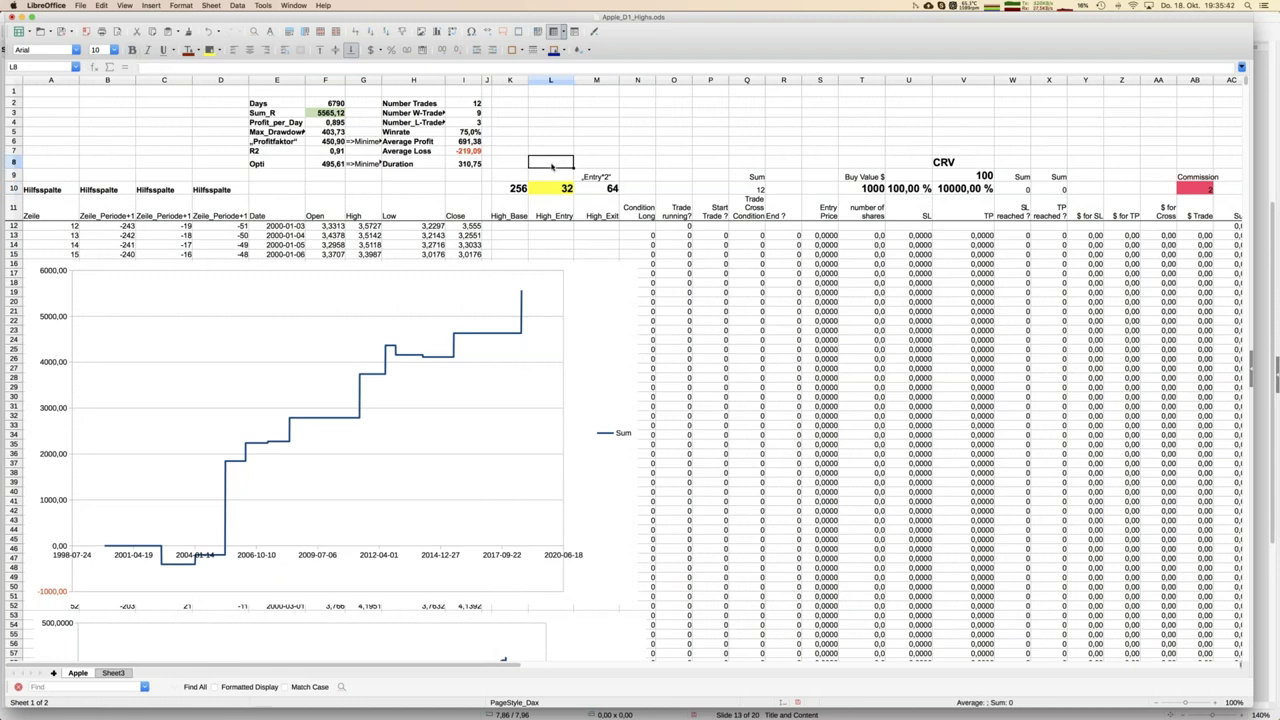
Set the High_Exit value in M10 to 32 and the High_Entry value in L10 to 16
{"action": "left_click", "coordinate": [604, 190]}
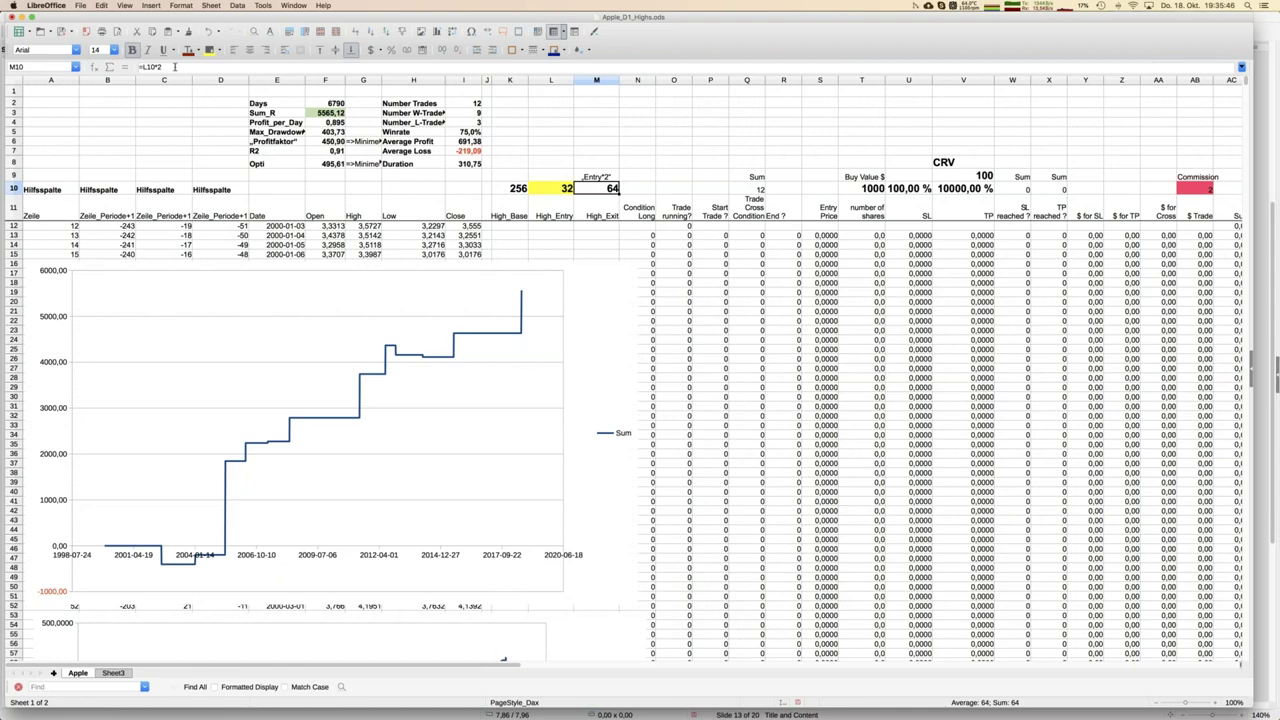
{"action": "type", "text": "32"}
{"action": "key", "text": "Return"}
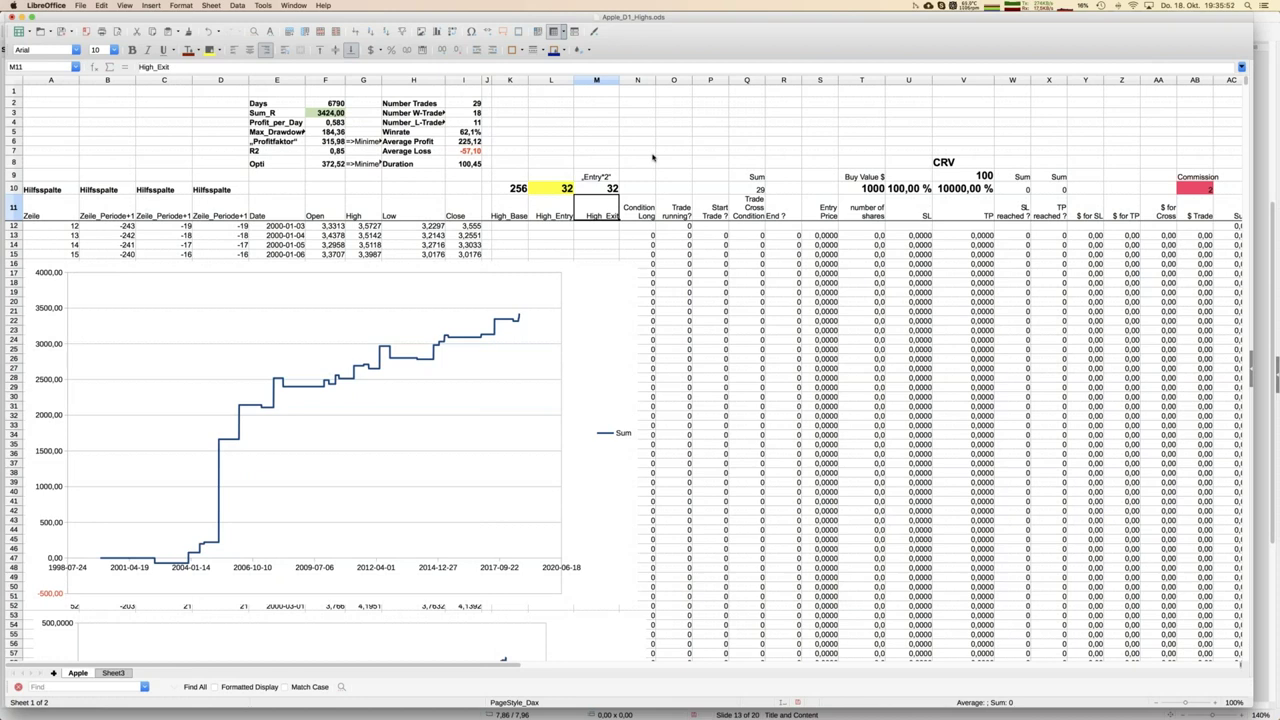
{"action": "key", "text": "Up"}
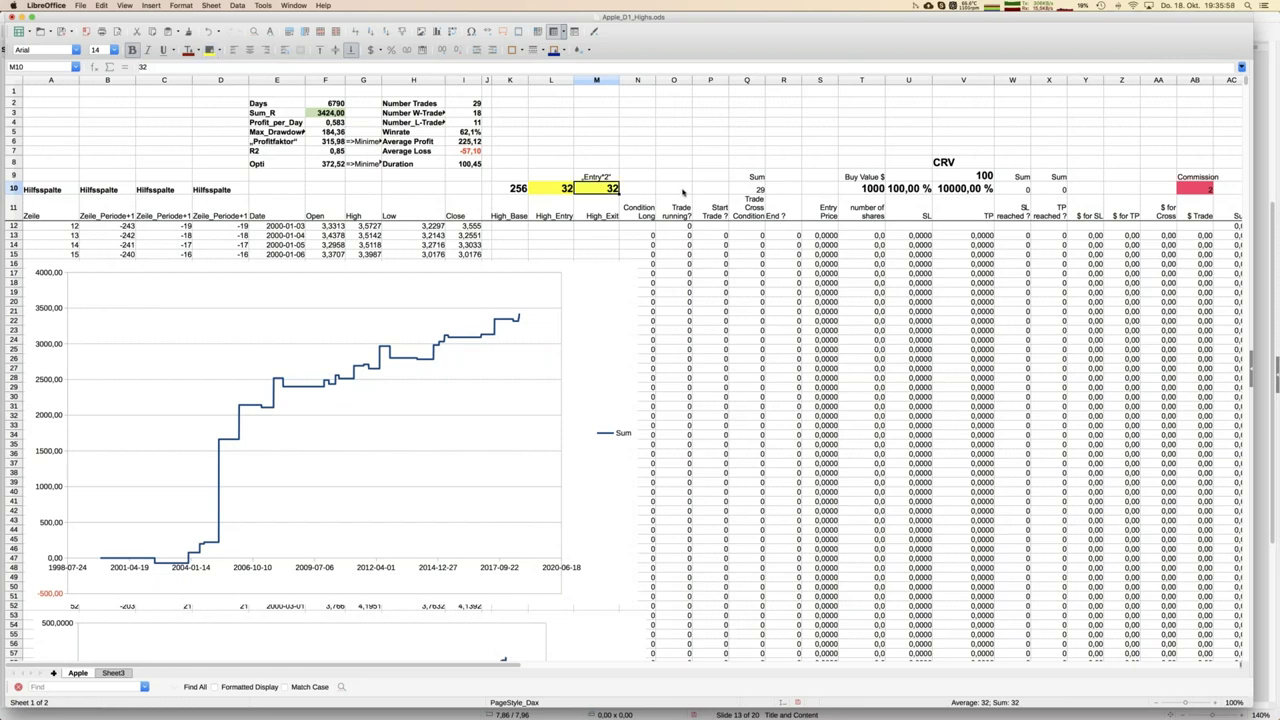
{"action": "key", "text": "Left"}
{"action": "type", "text": "16"}
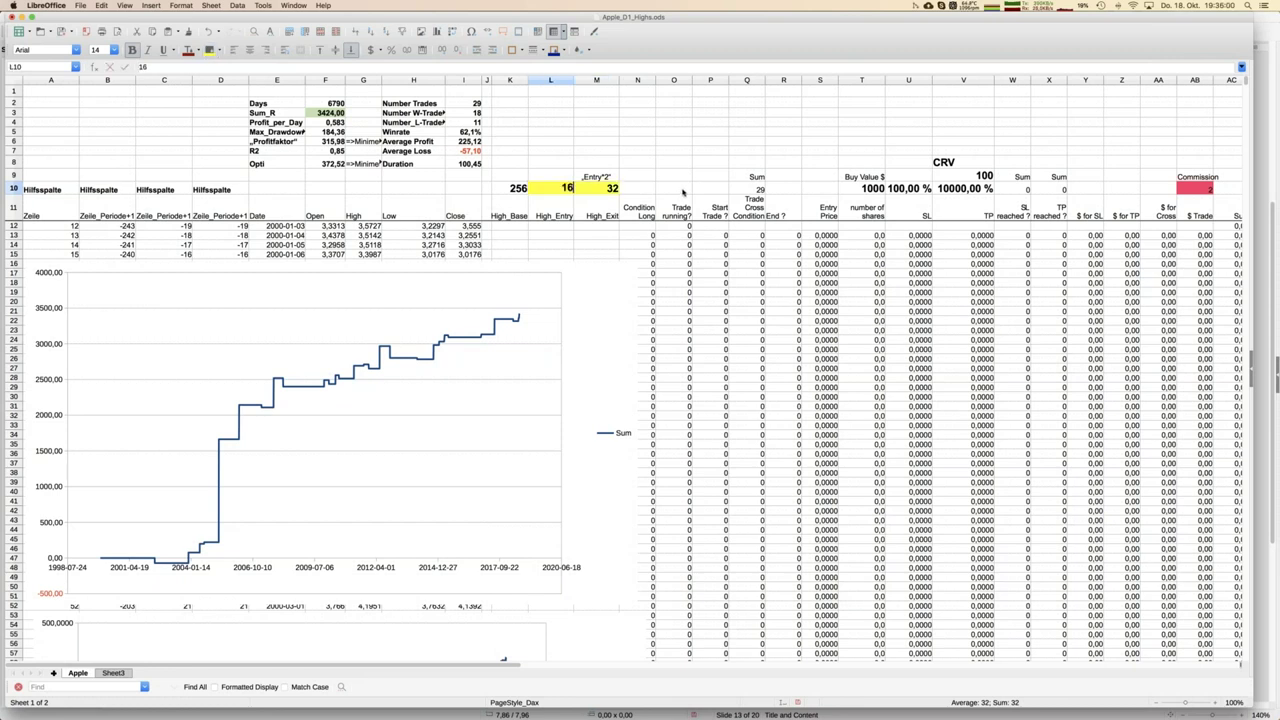
{"action": "key", "text": "Return"}
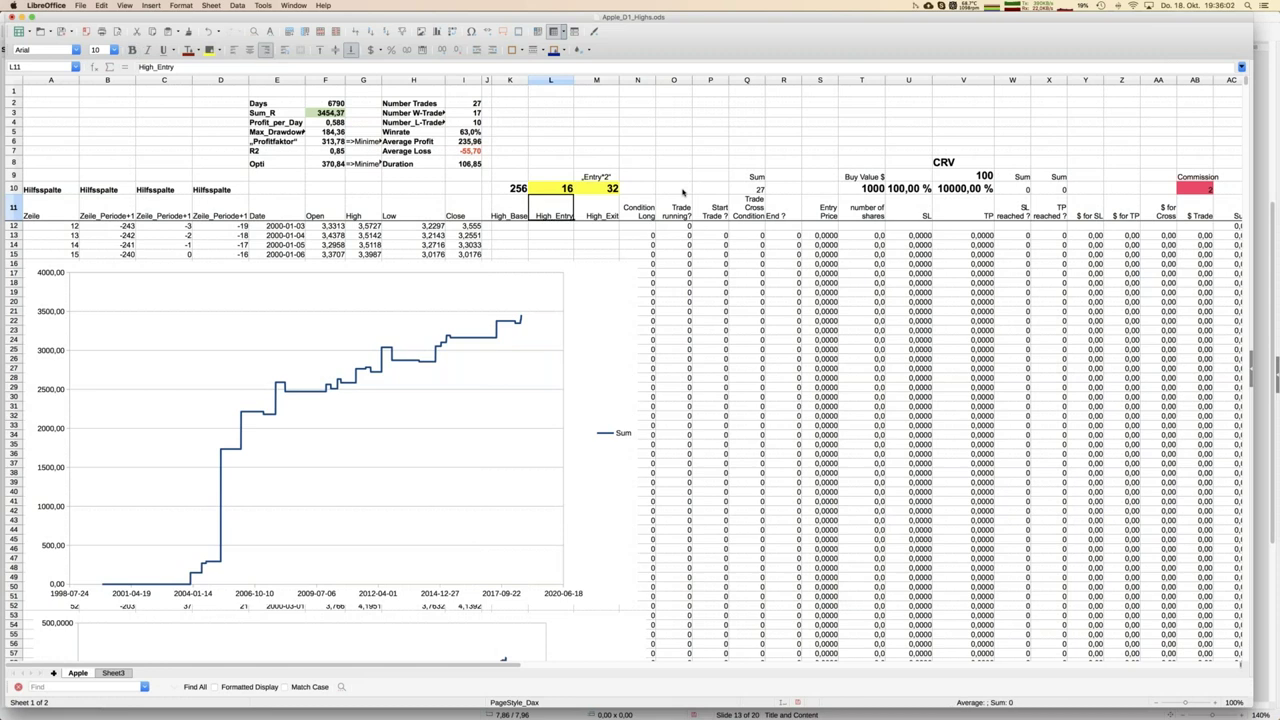
Set the High_Exit value in M10 to 24
{"action": "key", "text": "Up"}
{"action": "key", "text": "Right"}
{"action": "type", "text": "24"}
{"action": "key", "text": "Return"}
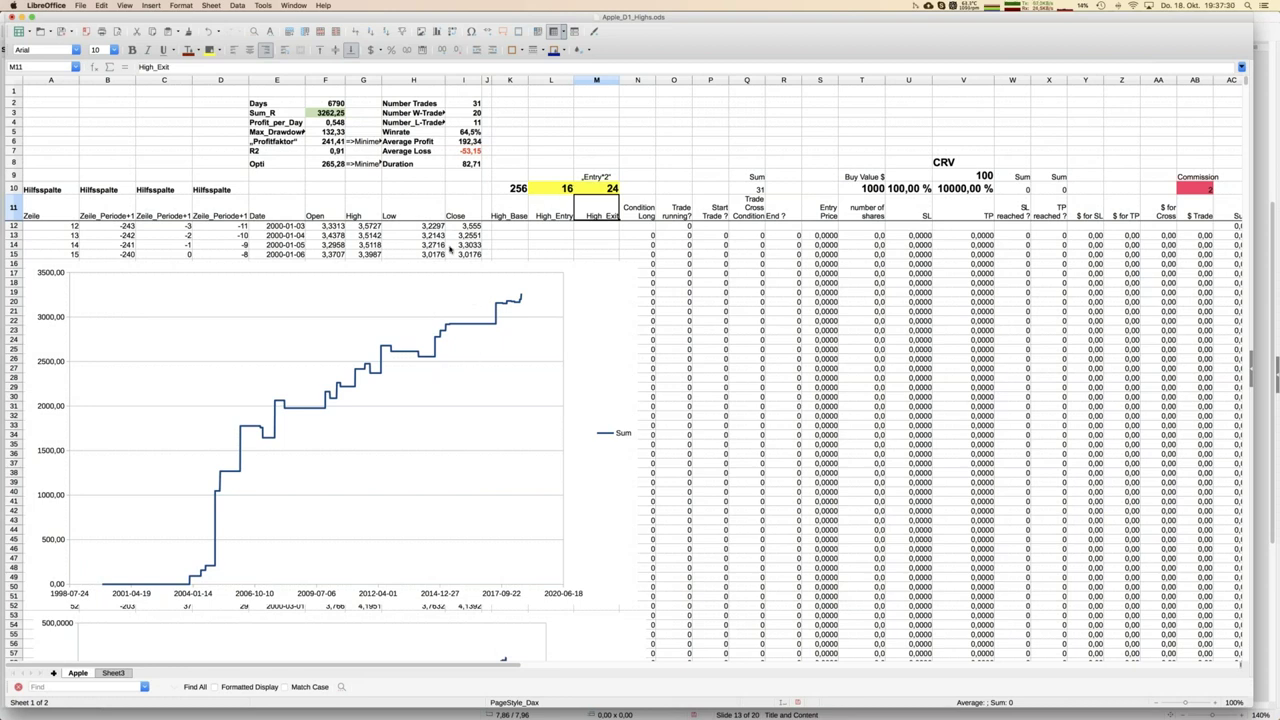
{"action": "left_click", "coordinate": [450, 246]}
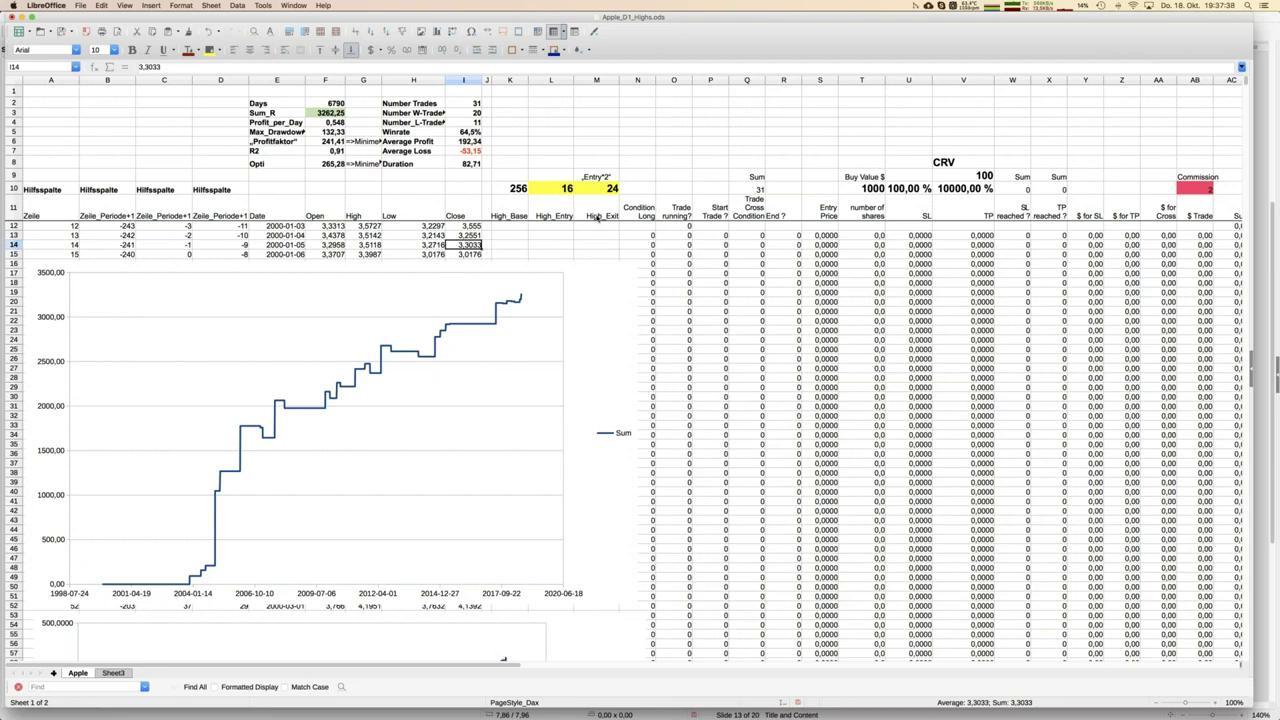
Switch to All_D1_Highs_VariableExit_V1.ods and move the Column W chart down and left to uncover the data in the first rows
{"action": "left_click", "coordinate": [292, 6]}
{"action": "left_click", "coordinate": [316, 68]}
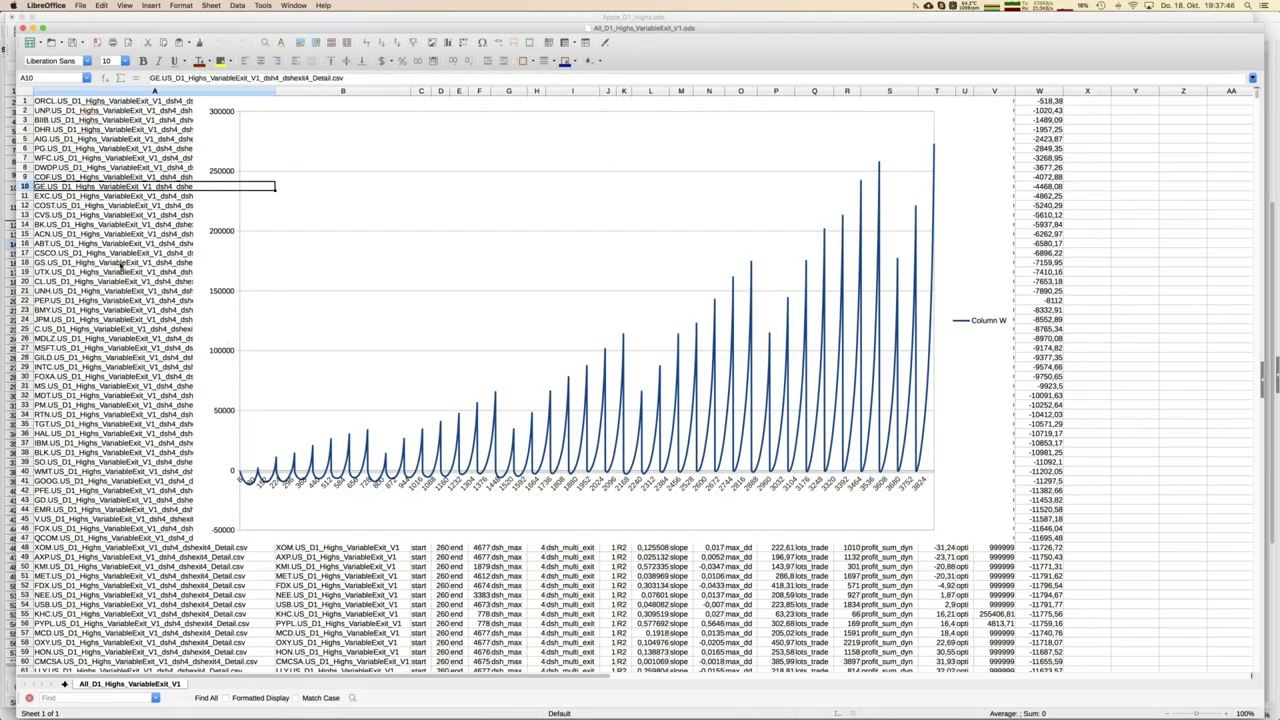
{"action": "left_click", "coordinate": [484, 110]}
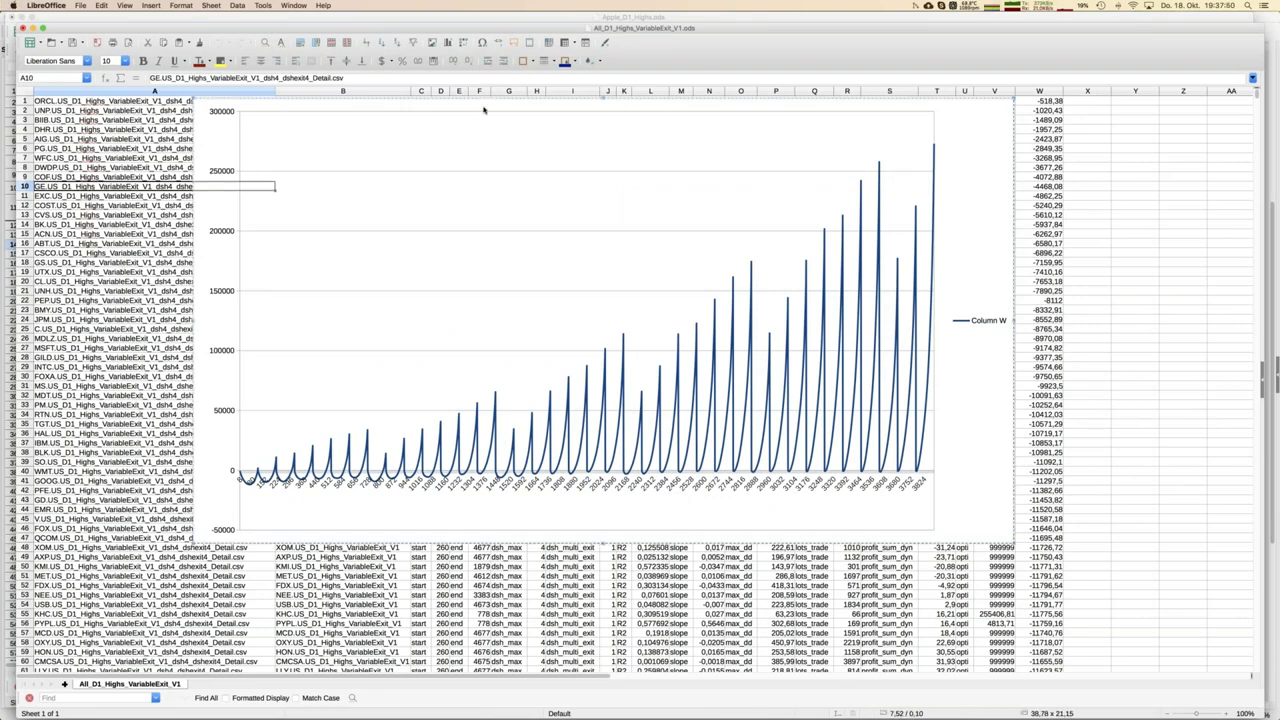
{"action": "left_click_drag", "start_coordinate": [484, 110], "coordinate": [419, 150]}
Examine the dsh_max values in column H and the dsh_multi_exit values in column J
{"action": "left_click", "coordinate": [545, 119]}
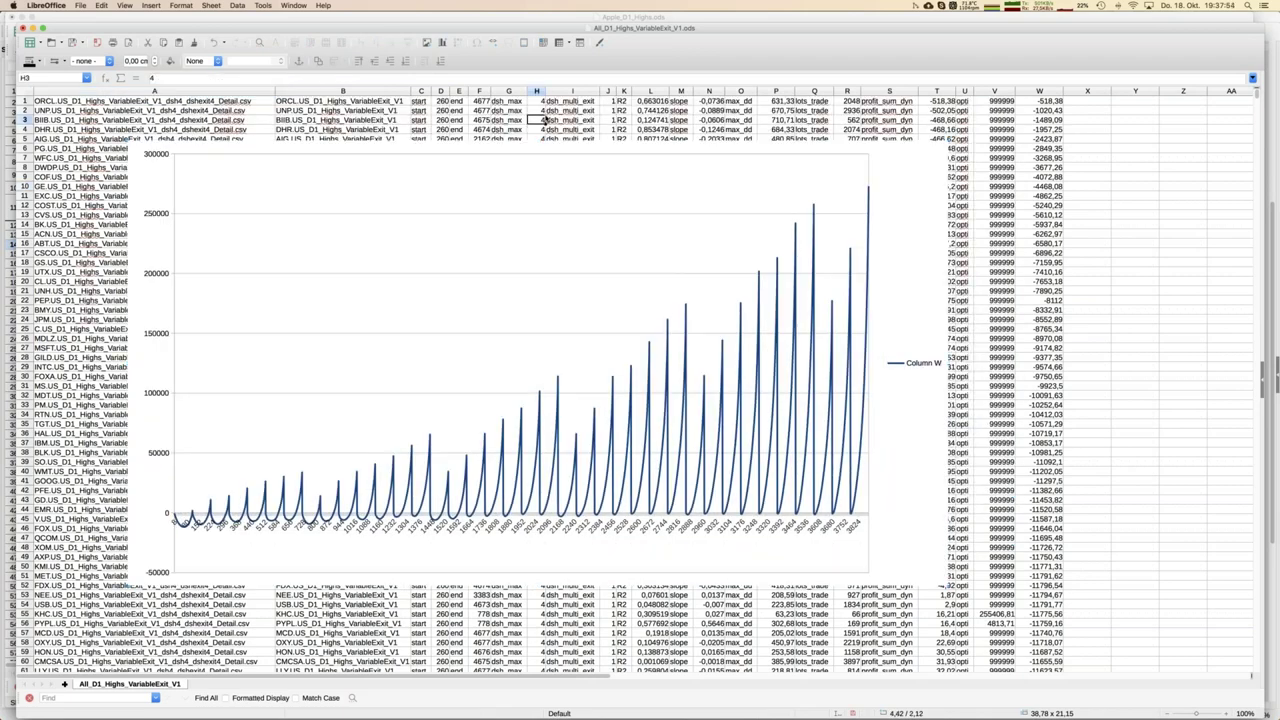
{"action": "left_click", "coordinate": [540, 101]}
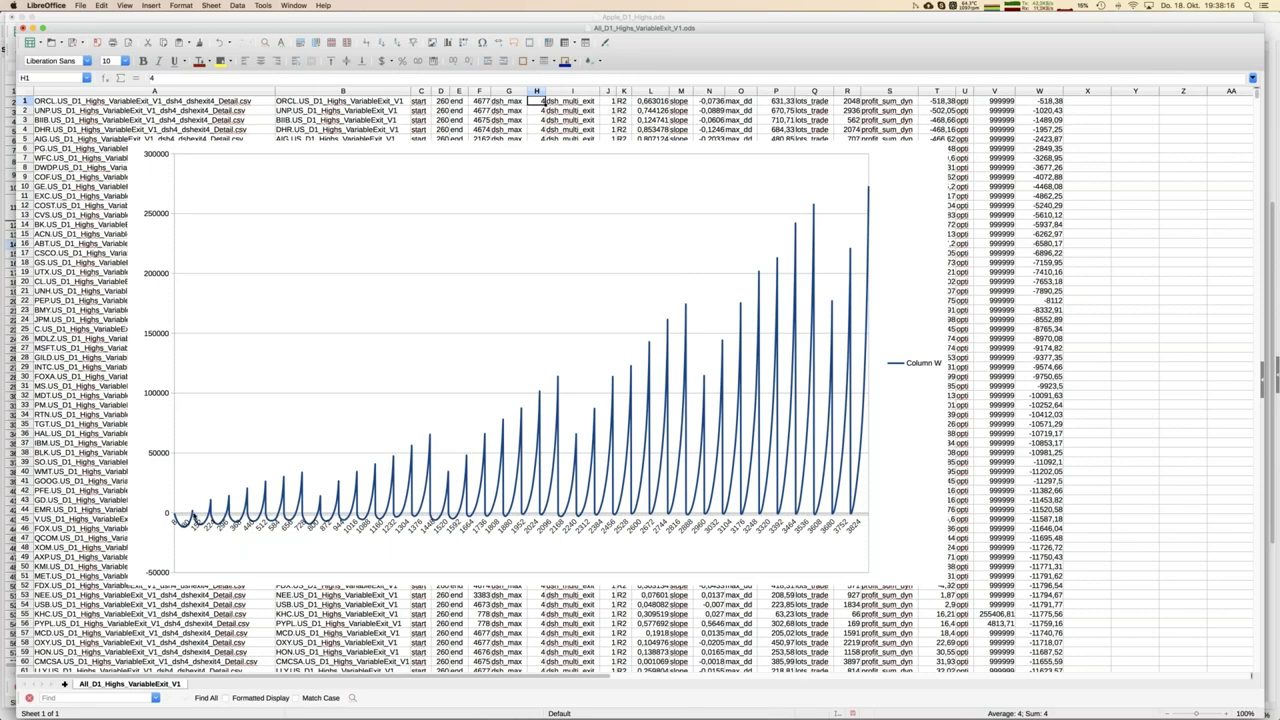
{"action": "left_click", "coordinate": [607, 645]}
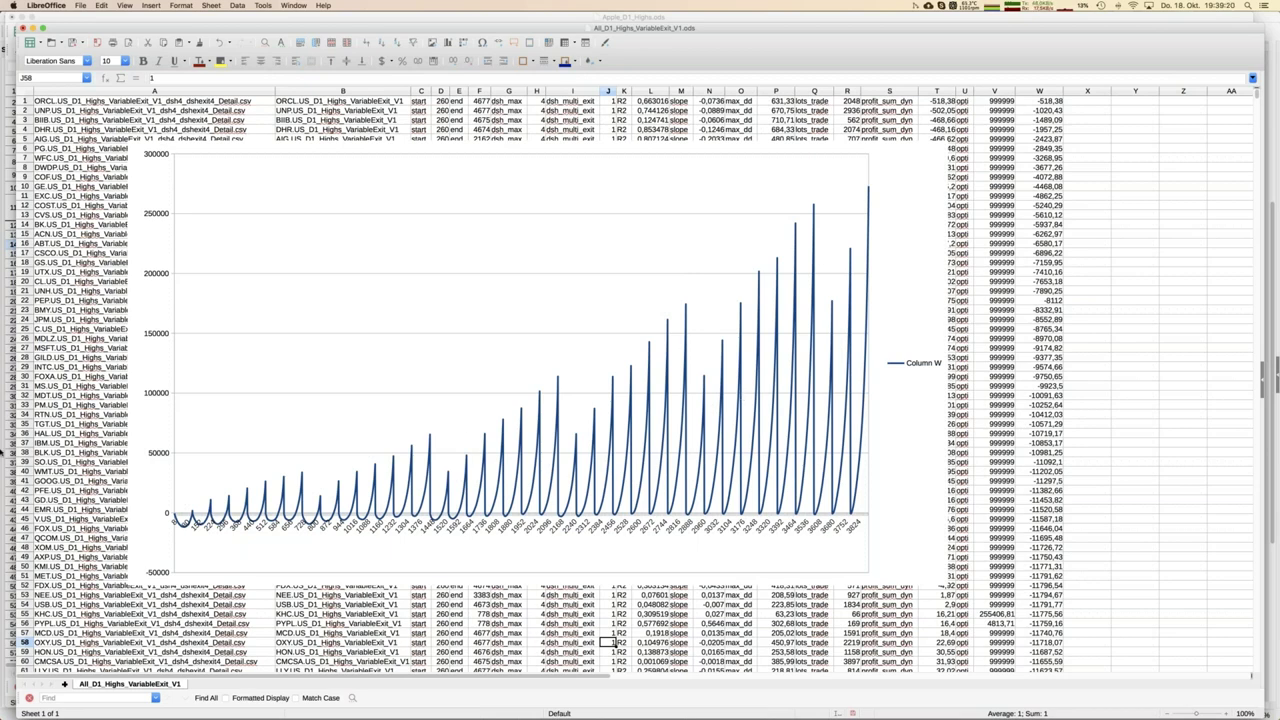
Return to the JFD_Brokers_Stock_Trading_Strategy_Part_3_EN_20181018.odp presentation and view slide 14 with the DSH64 curves and slide 15 with the winner
{"action": "mouse_move", "coordinate": [2, 432]}
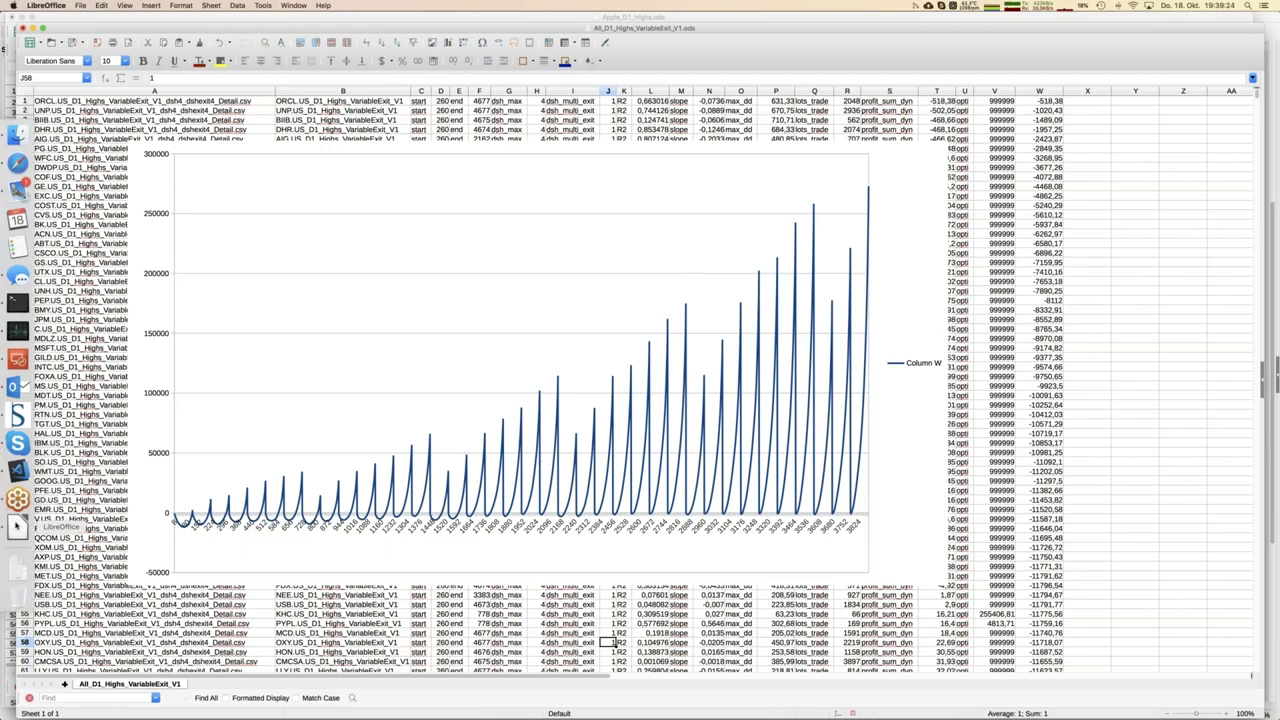
{"action": "left_click", "coordinate": [293, 6]}
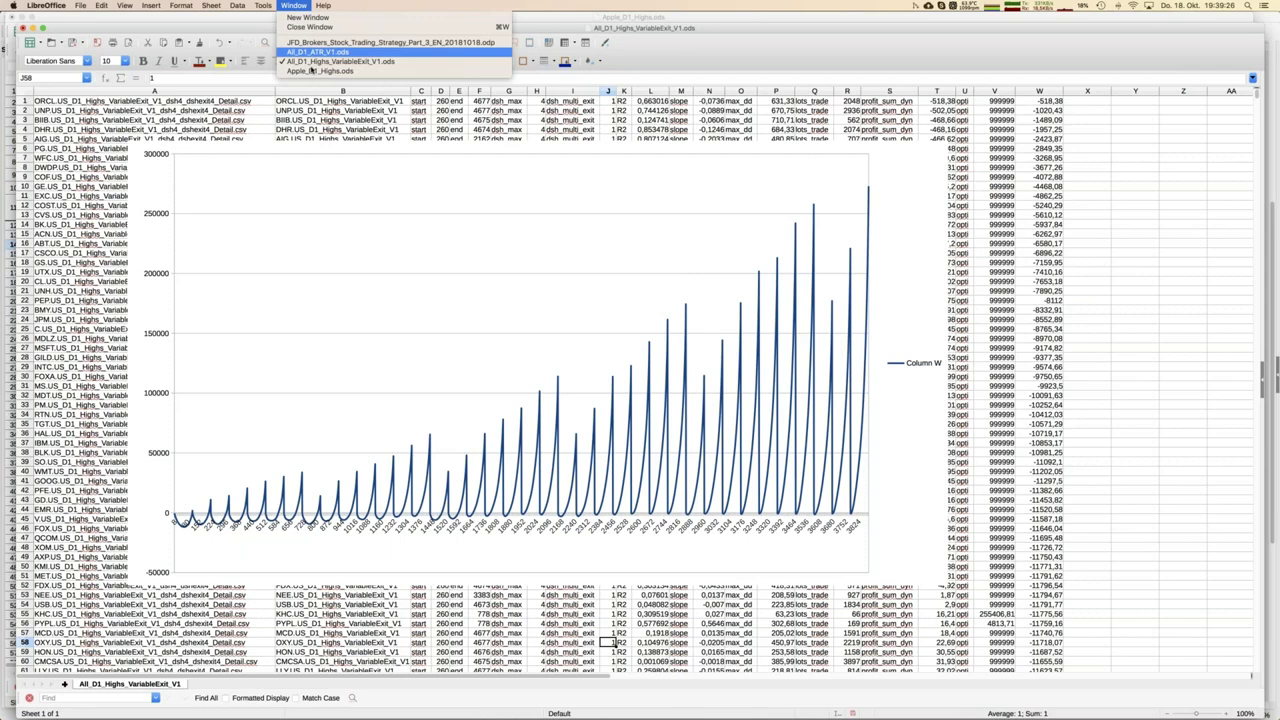
{"action": "left_click", "coordinate": [313, 45]}
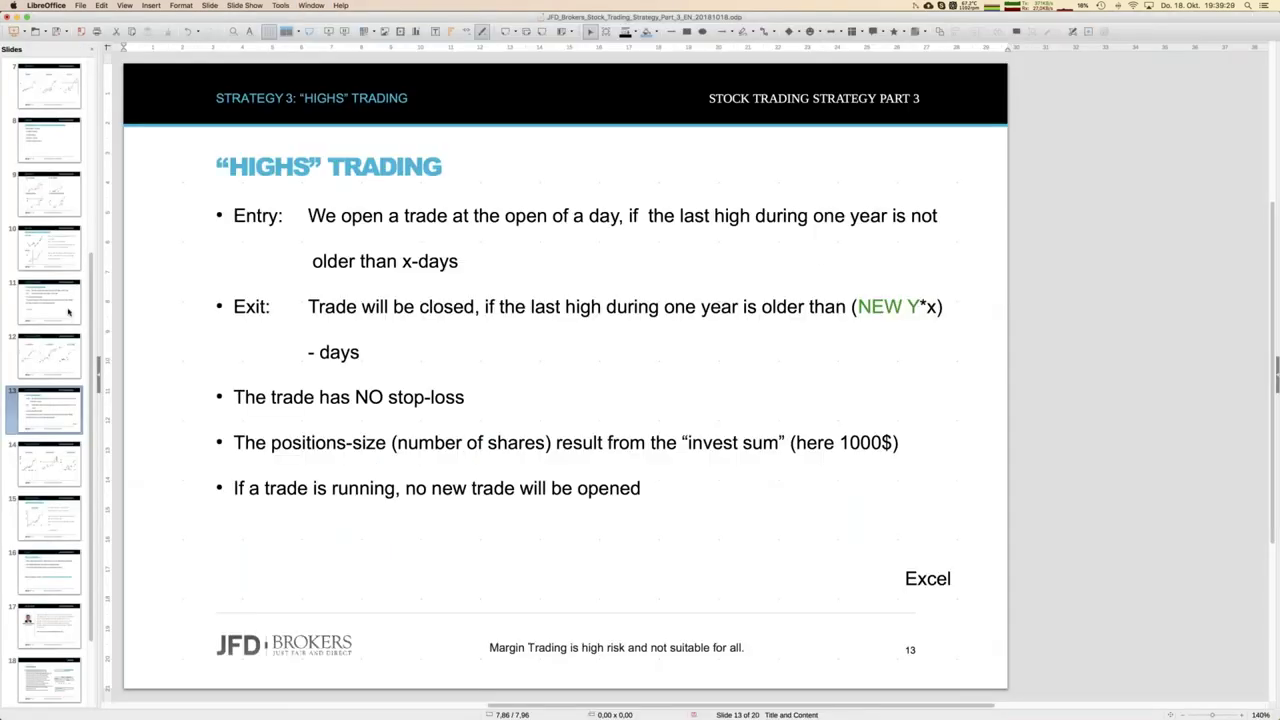
{"action": "left_click", "coordinate": [44, 472]}
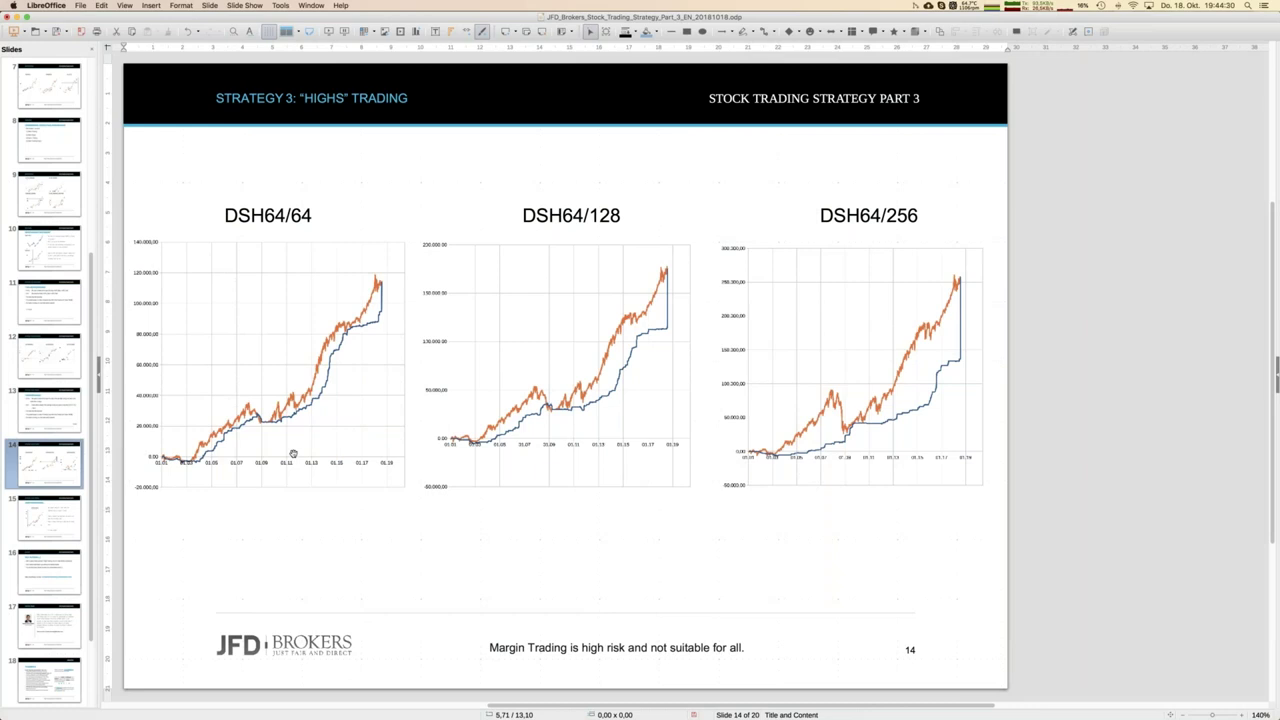
{"action": "left_click", "coordinate": [57, 514]}
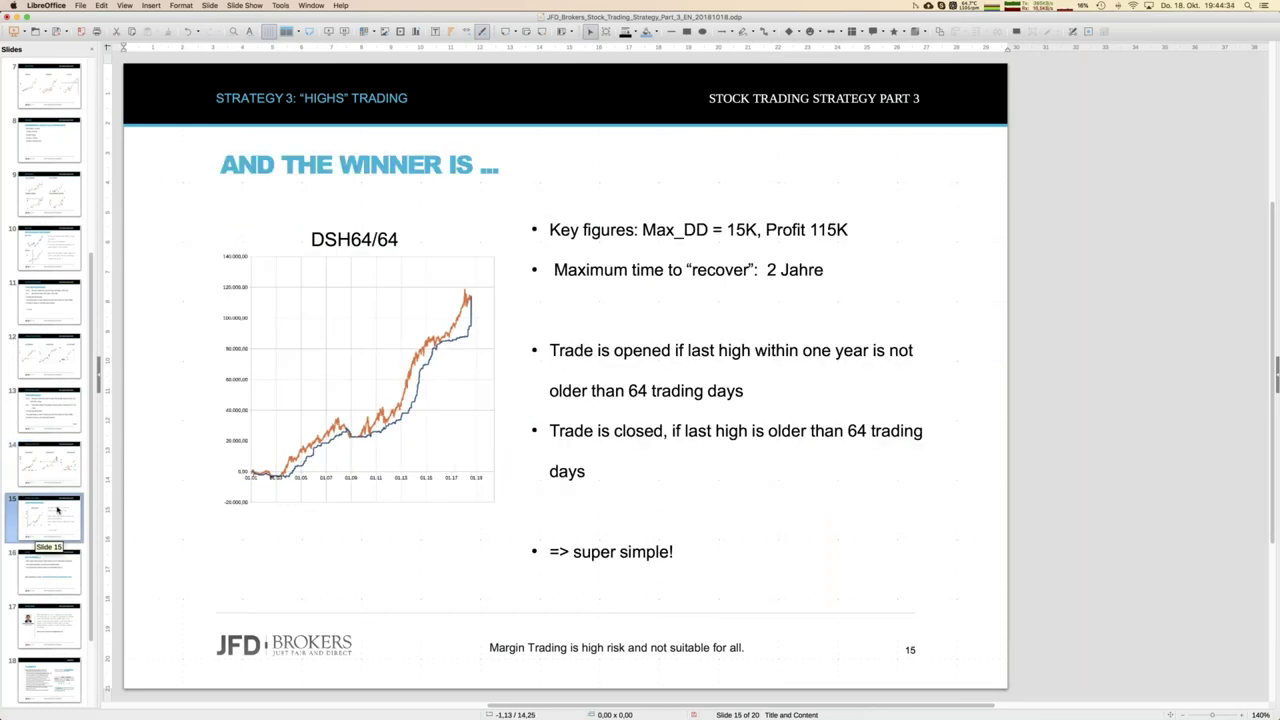